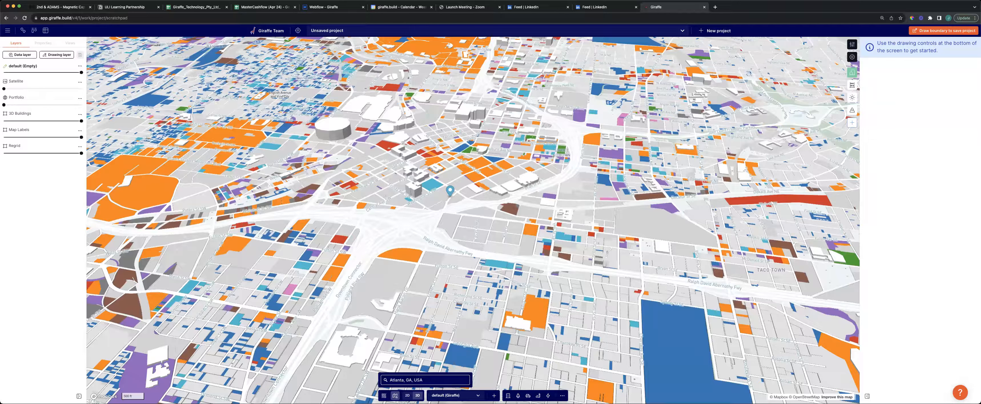
# Step: Find Sydney NSW, Australia on the map and look over its eastern suburbs from above
pyautogui.write('sydney, asu')
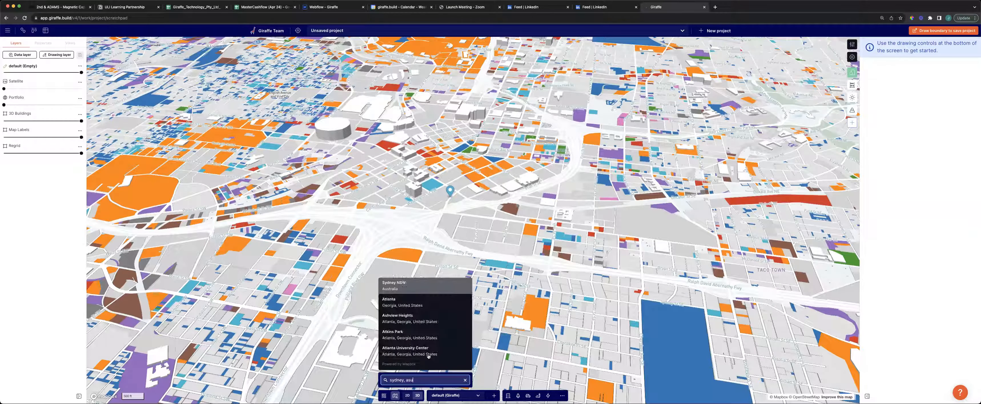
pyautogui.press('Return')
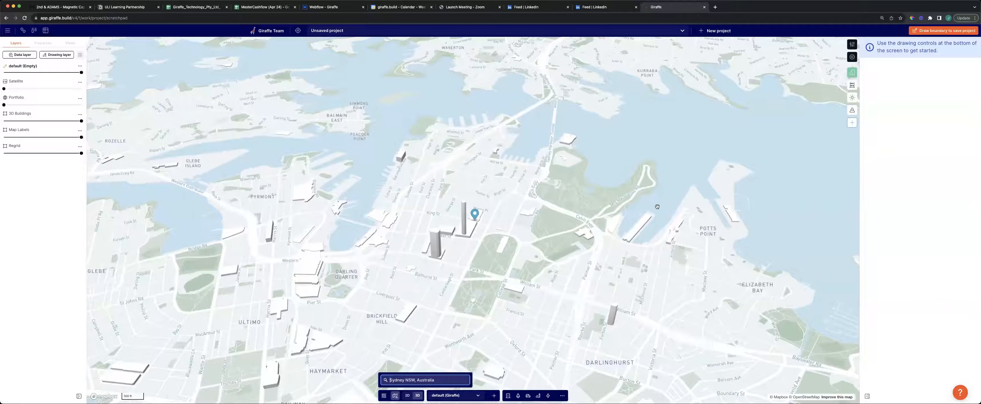
pyautogui.scroll(-5, 530, 211)
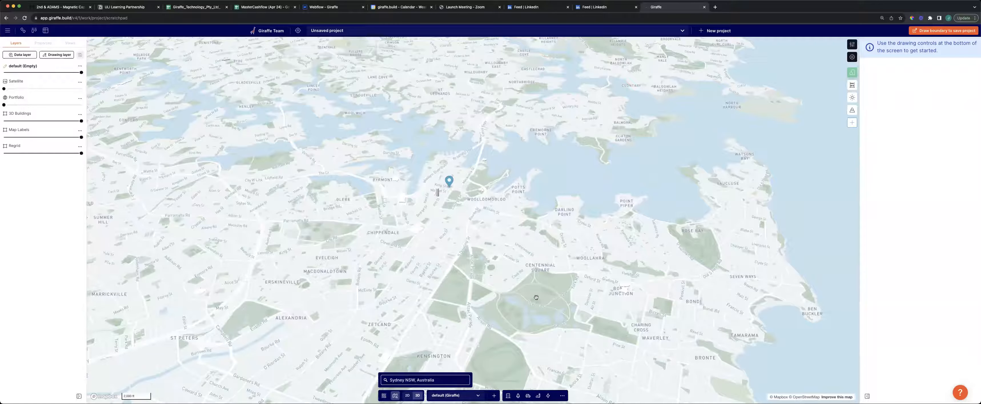
pyautogui.moveTo(513, 277); pyautogui.dragTo(499, 282)
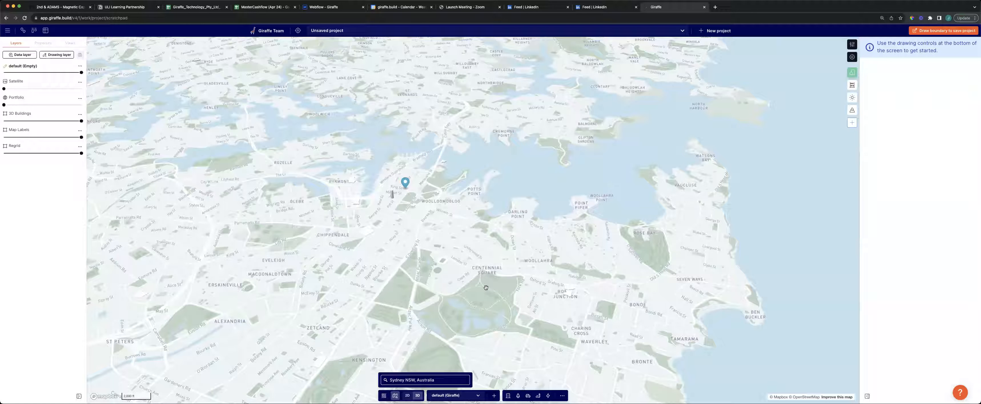
pyautogui.moveTo(544, 248); pyautogui.dragTo(564, 197, button='right')
pyautogui.scroll(-4, 601, 195)
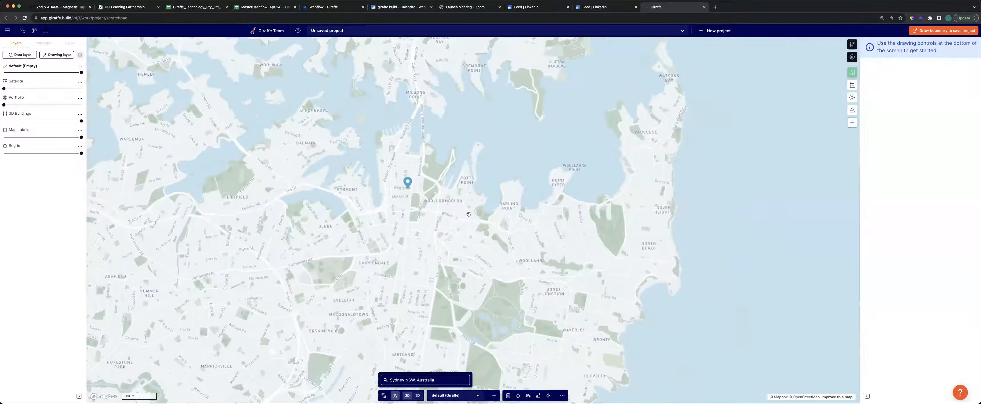
pyautogui.scroll(5, 529, 225)
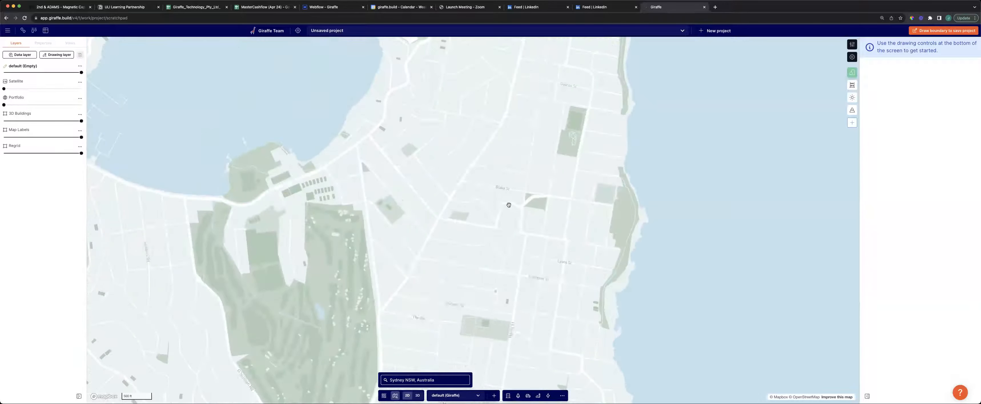
pyautogui.scroll(-5, 518, 236)
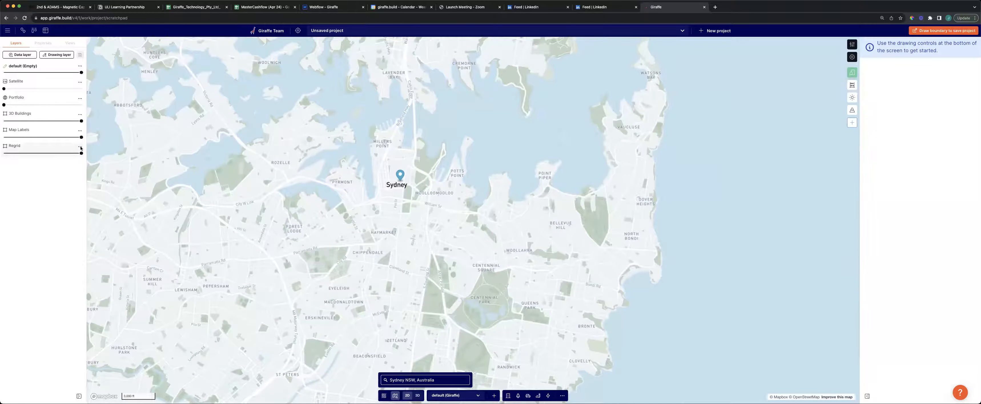
# Step: Remove the Regrid layer from the map and add the Cadastre NSW layer by searching for "cadastre"
pyautogui.click(81, 148)
pyautogui.click(114, 162)
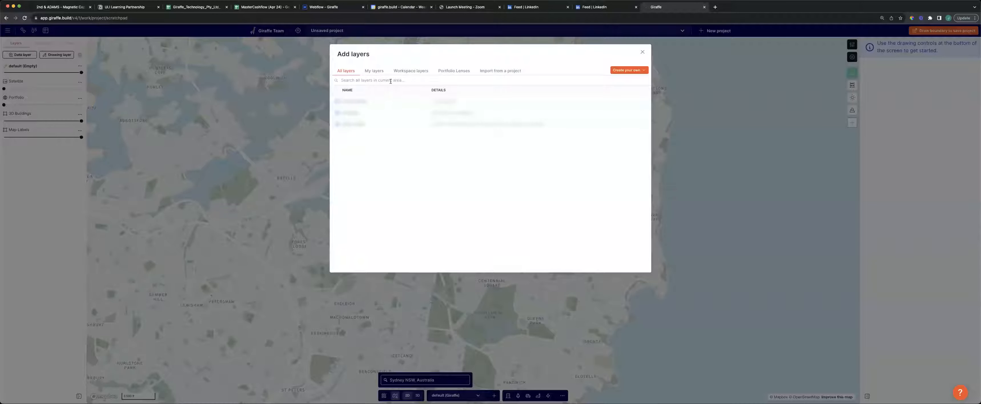
pyautogui.click(407, 82)
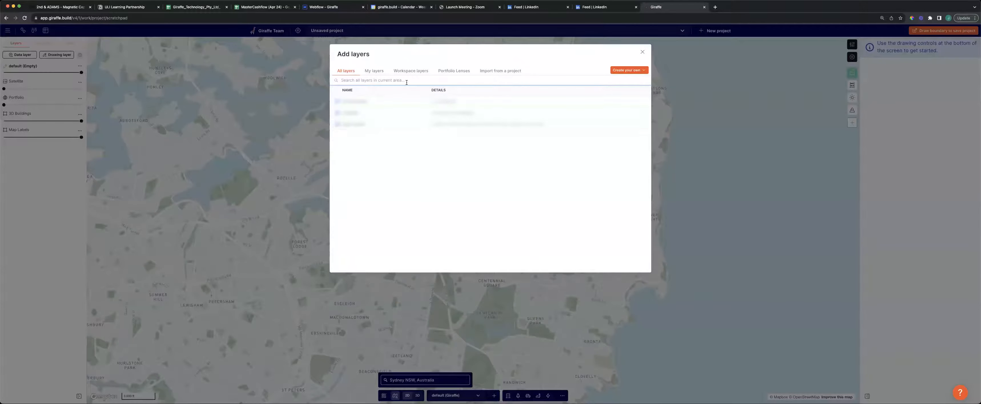
pyautogui.write('cadastre')
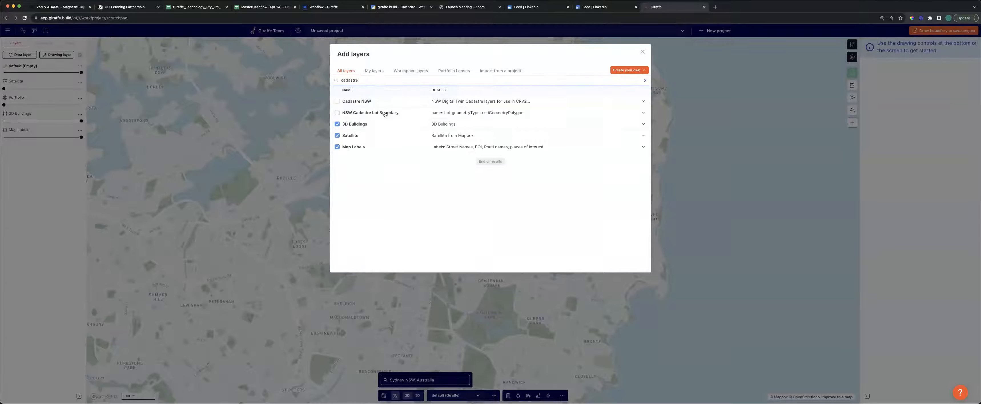
pyautogui.click(337, 101)
# Step: Clear the layer search and add the Land Zoning NSW and Height of Building NSW layers
pyautogui.click(366, 83)
pyautogui.doubleClick(384, 82)
pyautogui.press('BackSpace')
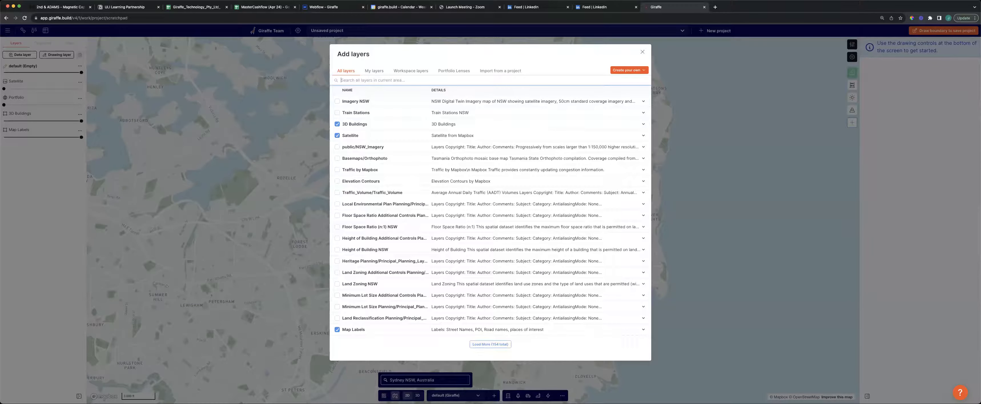
pyautogui.click(360, 286)
pyautogui.click(361, 252)
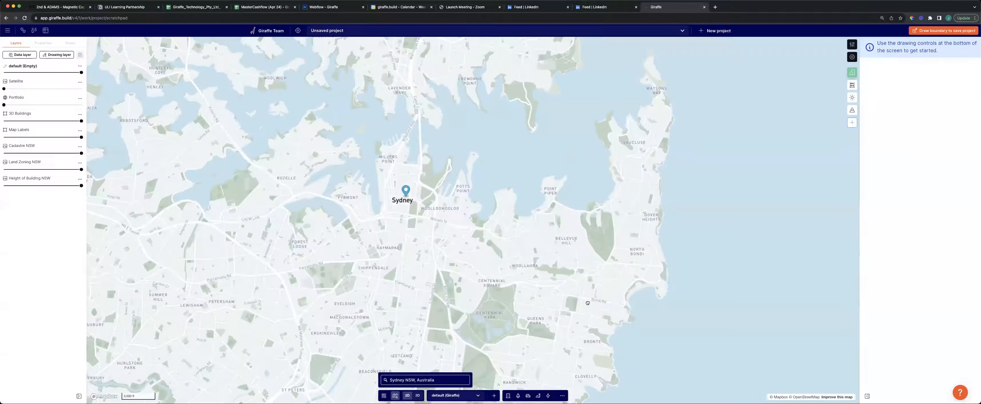
# Step: Examine the cadastre, zoning and height layers over the eastern beach suburbs, and review the options for creating a custom data layer
pyautogui.moveTo(588, 309); pyautogui.dragTo(522, 249)
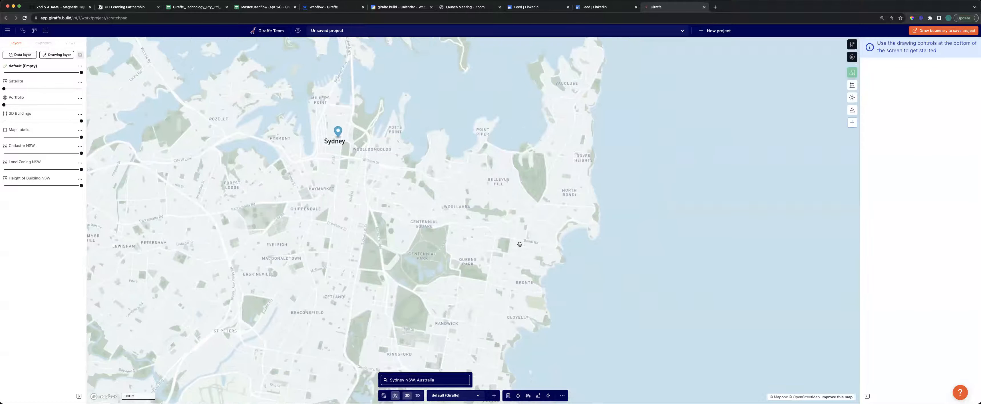
pyautogui.scroll(5, 522, 249)
pyautogui.scroll(3, 522, 249)
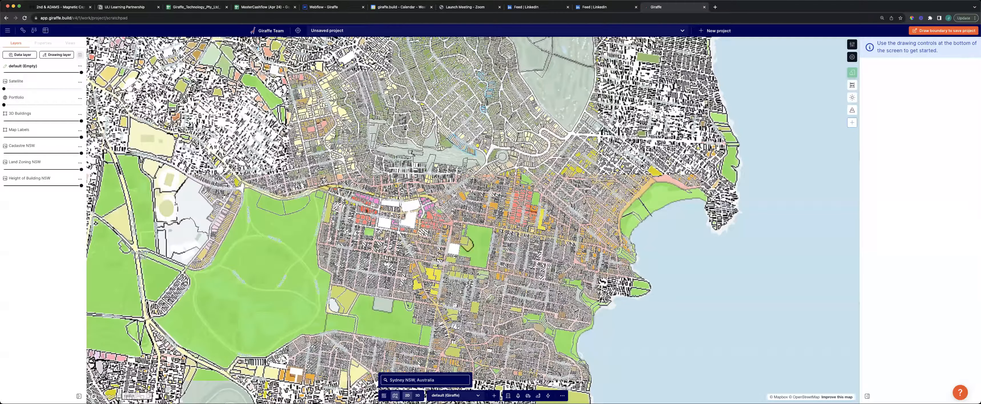
pyautogui.scroll(3, 544, 149)
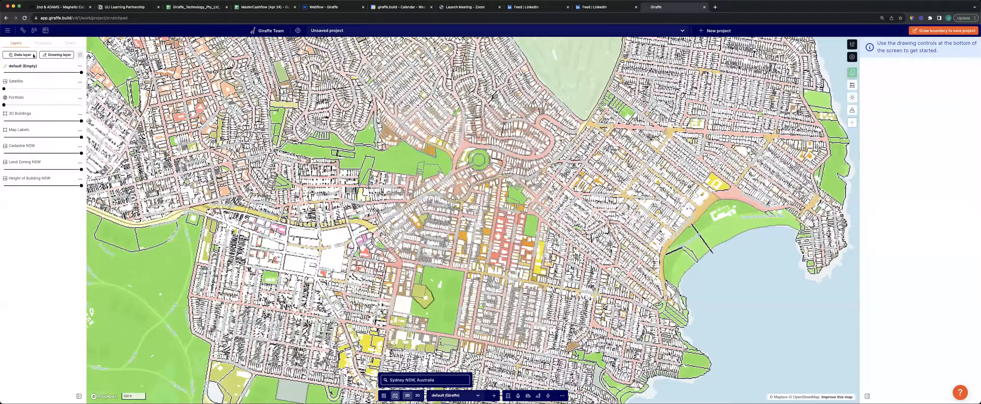
pyautogui.click(19, 55)
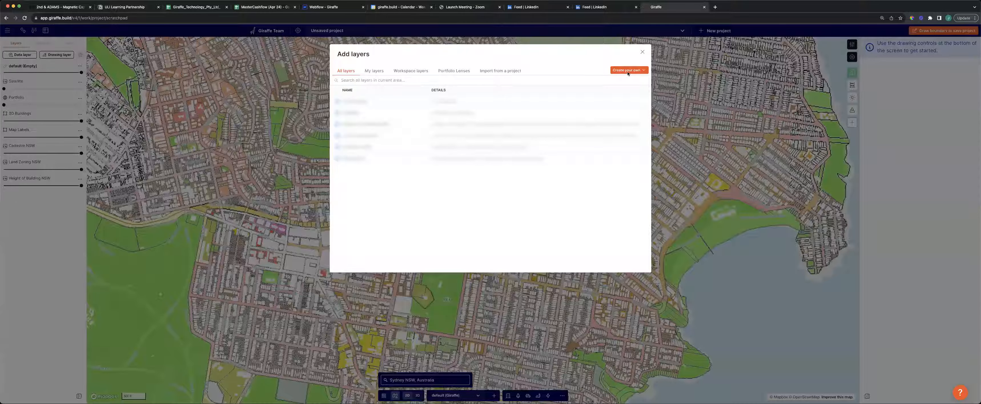
pyautogui.click(619, 70)
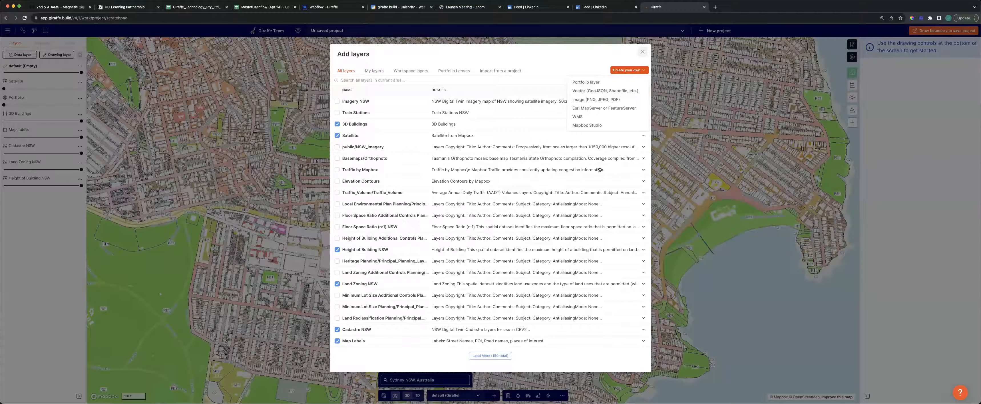
pyautogui.click(704, 224)
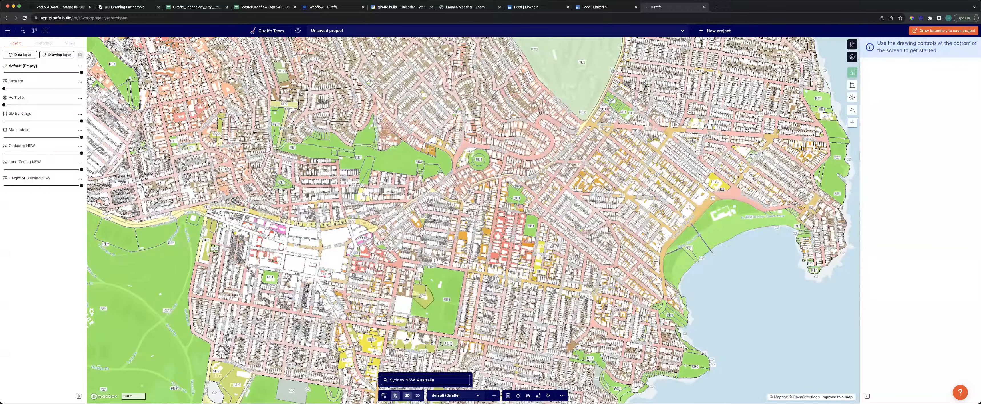
# Step: Set the project boundary from the Cadastre NSW lot of the large RE1 park
pyautogui.moveTo(565, 207); pyautogui.dragTo(620, 208)
pyautogui.moveTo(498, 287); pyautogui.dragTo(539, 192)
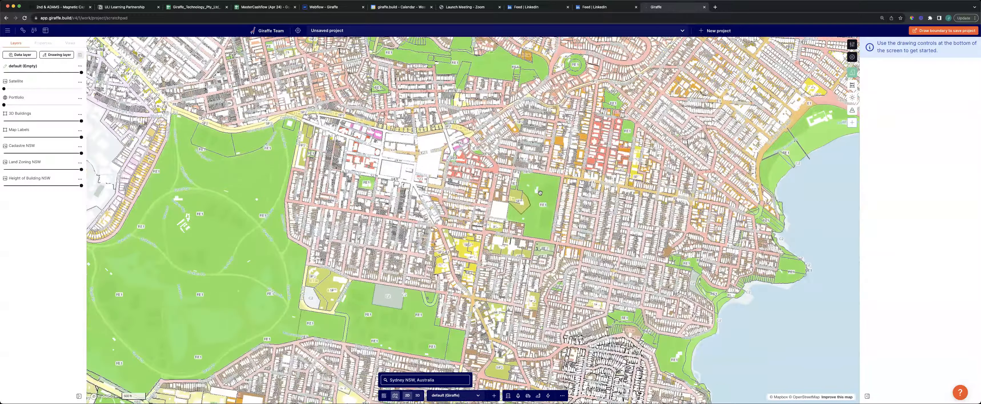
pyautogui.scroll(3, 547, 197)
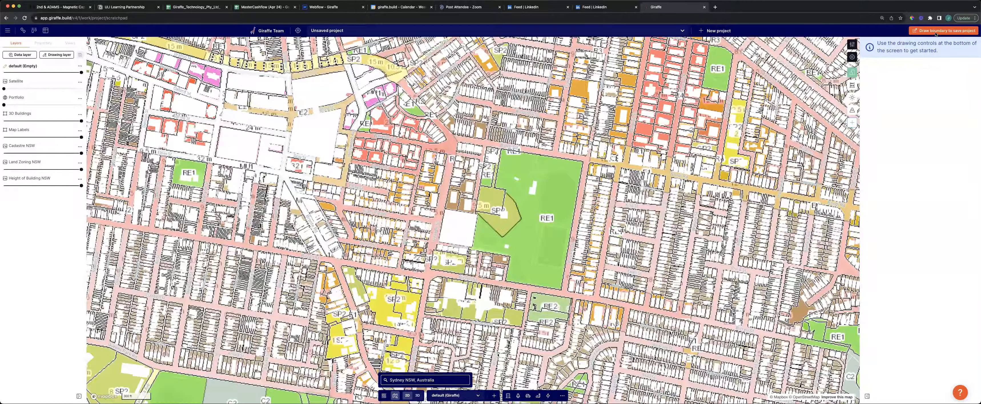
pyautogui.scroll(2, 481, 183)
pyautogui.click(521, 150)
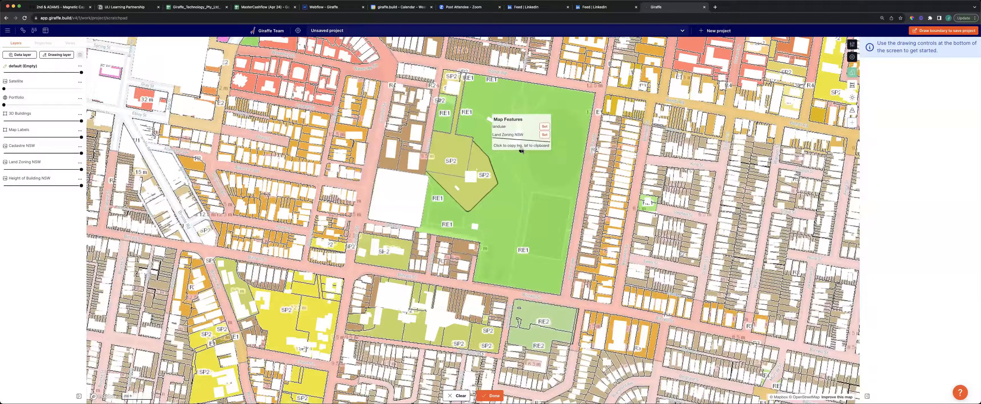
pyautogui.click(529, 137)
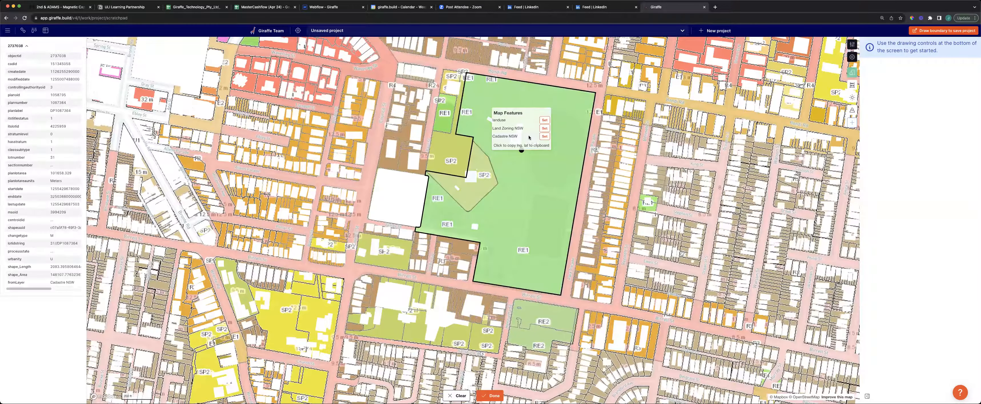
pyautogui.click(544, 137)
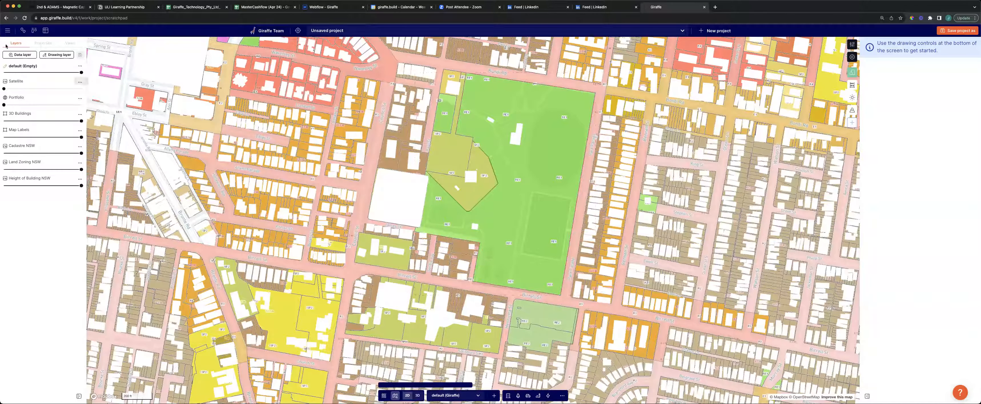
# Step: Review the workspace properties in the project settings, including the Status Group section, without changing them
pyautogui.click(7, 30)
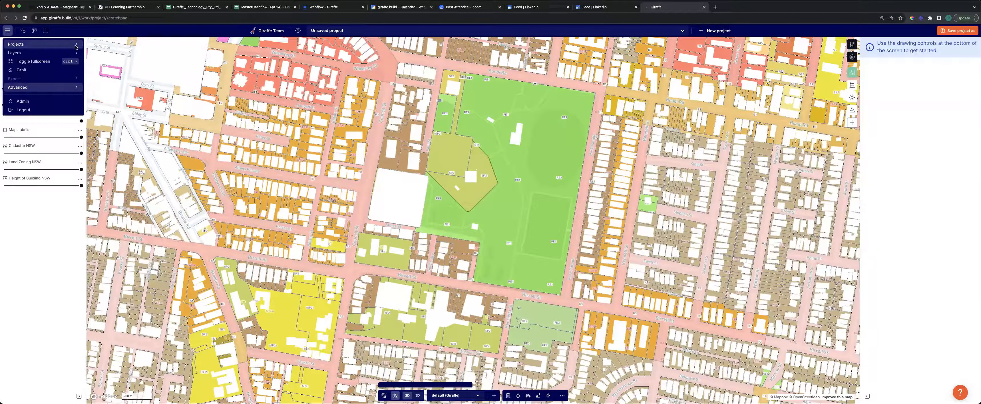
pyautogui.click(852, 57)
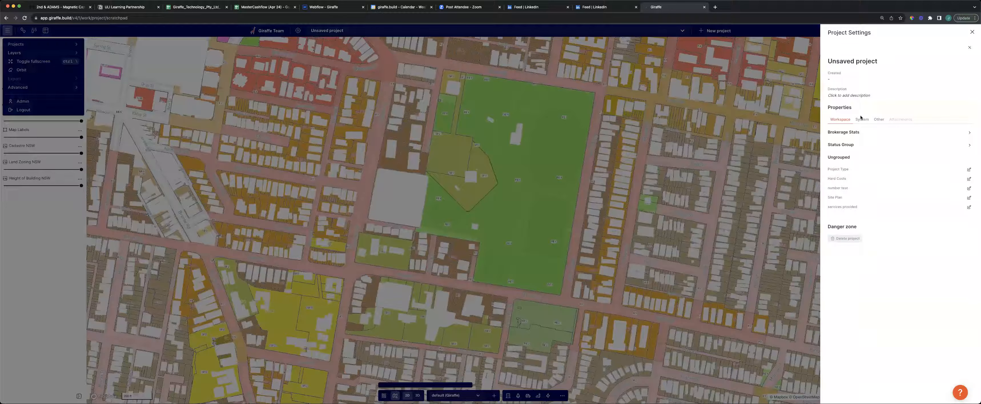
pyautogui.click(969, 149)
pyautogui.click(922, 148)
pyautogui.click(920, 144)
pyautogui.click(967, 148)
pyautogui.click(972, 32)
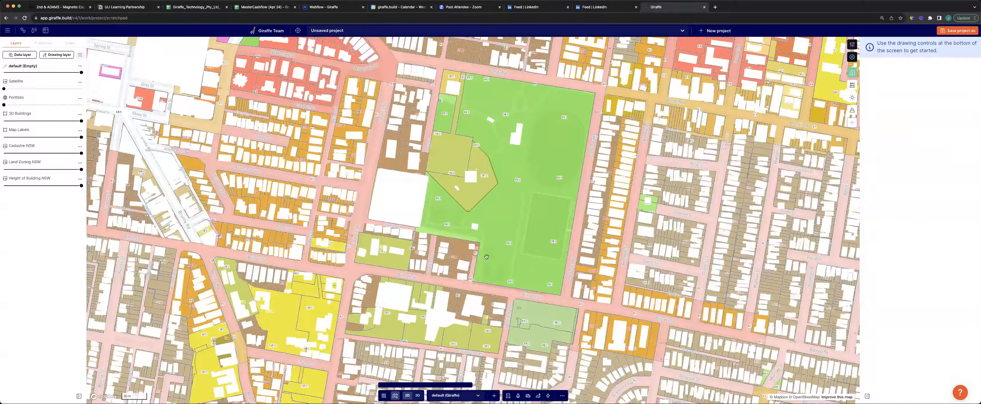
# Step: Show the site in 3D and fade the Cadastre NSW, Land Zoning NSW and Height of Building NSW layers to near-zero opacity
pyautogui.click(417, 395)
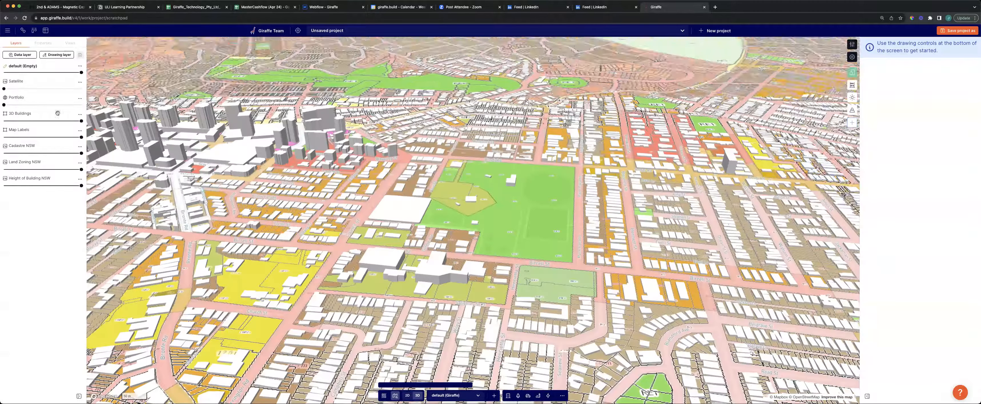
pyautogui.click(10, 153)
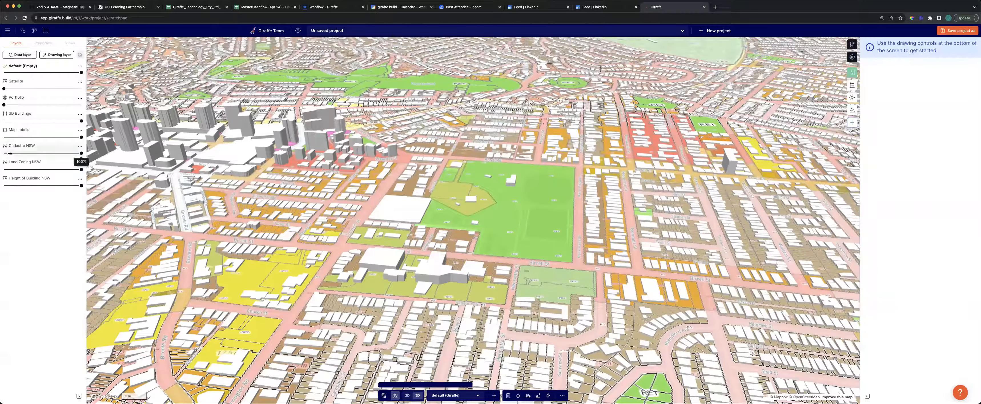
pyautogui.click(11, 170)
pyautogui.click(8, 186)
# Step: Enable terrain for the park site in the 3D view
pyautogui.moveTo(526, 220); pyautogui.dragTo(522, 230, button='right')
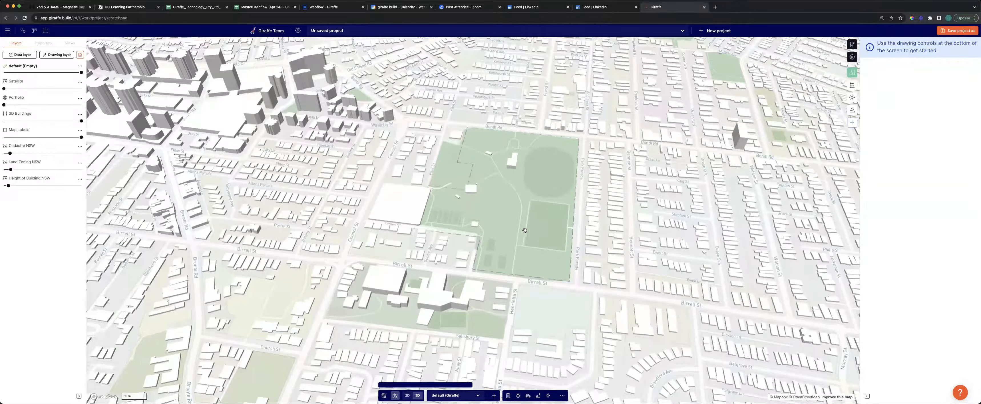
pyautogui.moveTo(536, 226); pyautogui.dragTo(497, 214)
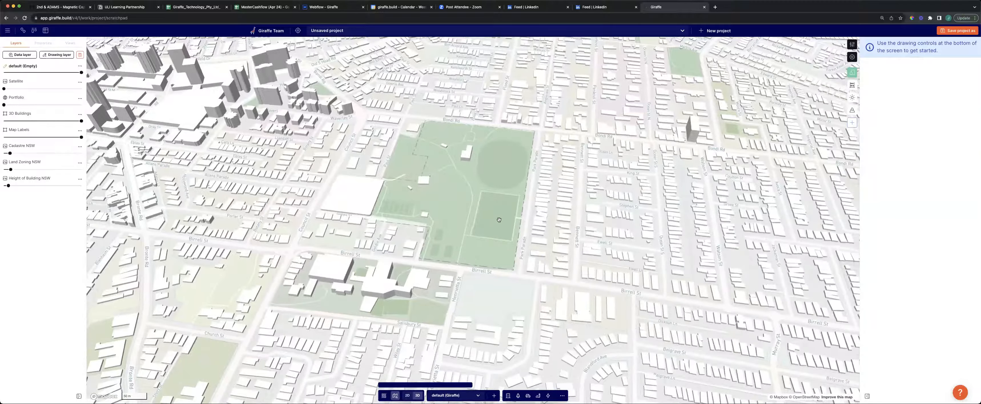
pyautogui.scroll(5, 527, 233)
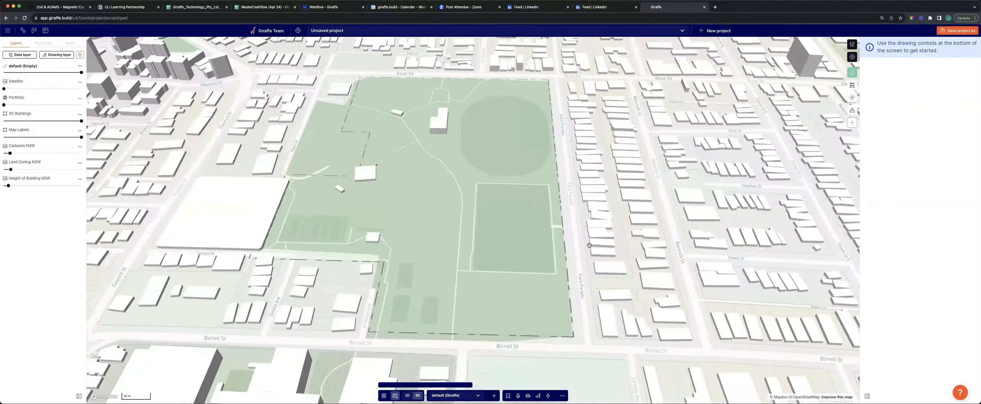
pyautogui.moveTo(589, 245); pyautogui.dragTo(623, 243)
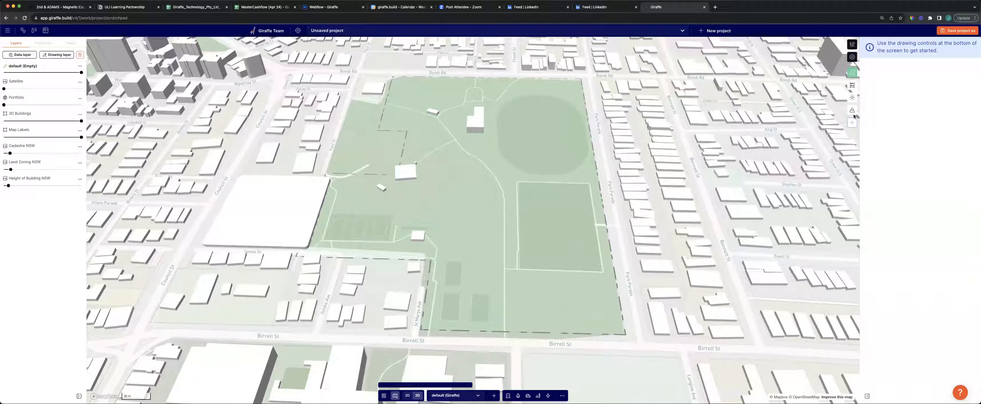
pyautogui.click(854, 110)
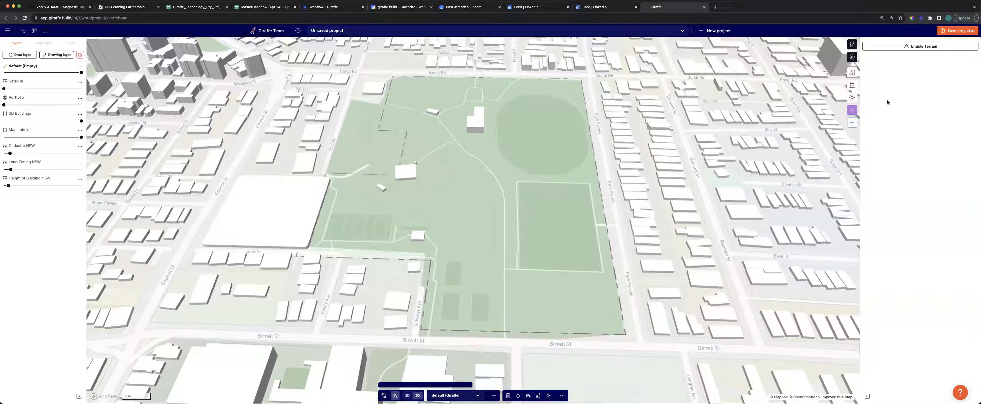
pyautogui.moveTo(632, 244); pyautogui.dragTo(794, 150, button='right')
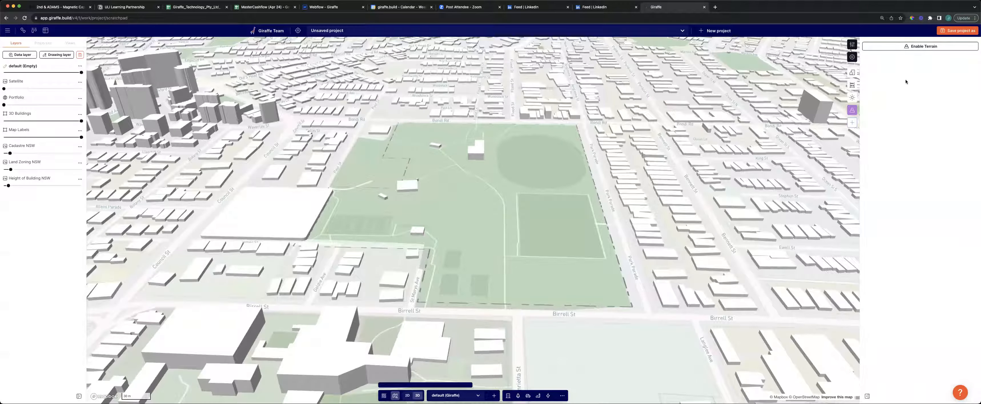
pyautogui.click(930, 49)
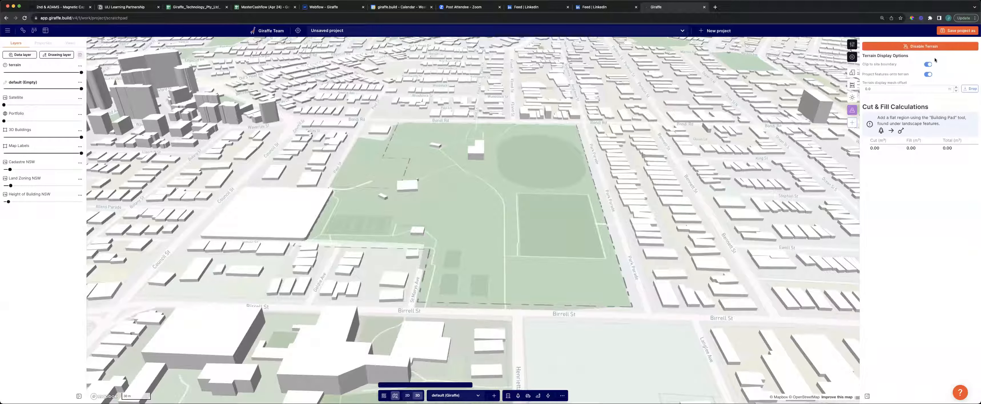
# Step: Drop the floating terrain mesh down to ground level at the park site
pyautogui.moveTo(661, 145); pyautogui.dragTo(651, 143, button='right')
pyautogui.moveTo(650, 142); pyautogui.dragTo(649, 140, button='right')
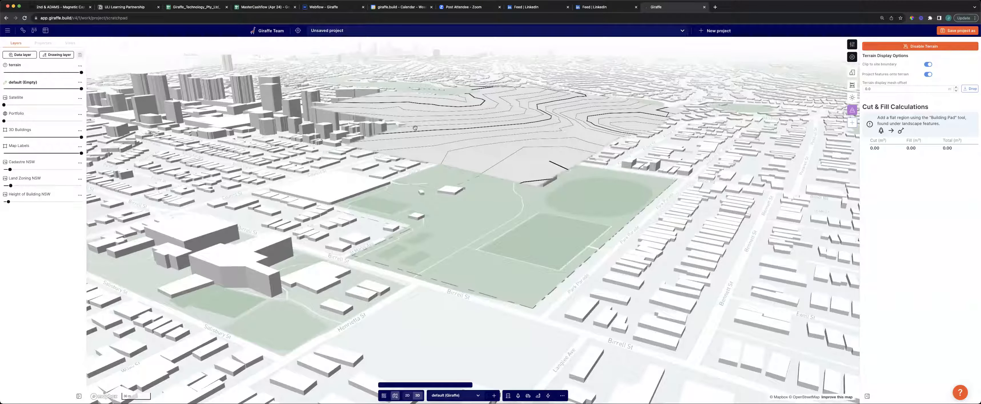
pyautogui.moveTo(533, 227); pyautogui.dragTo(403, 150, button='right')
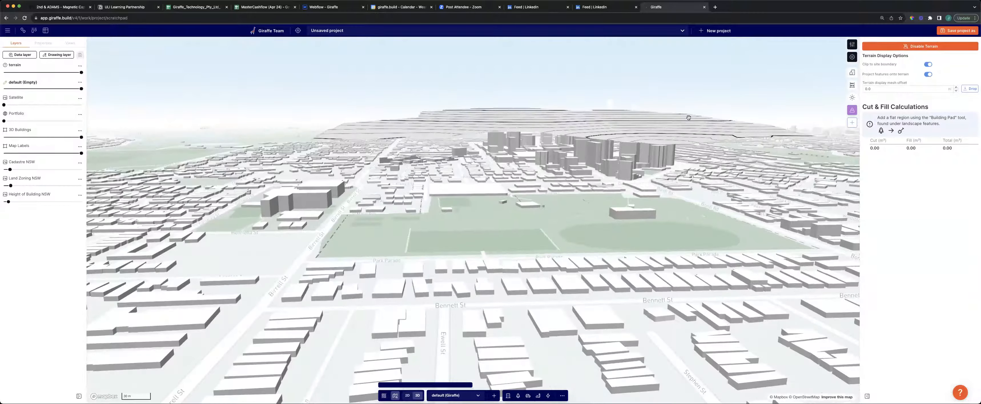
pyautogui.moveTo(449, 134); pyautogui.dragTo(488, 94, button='right')
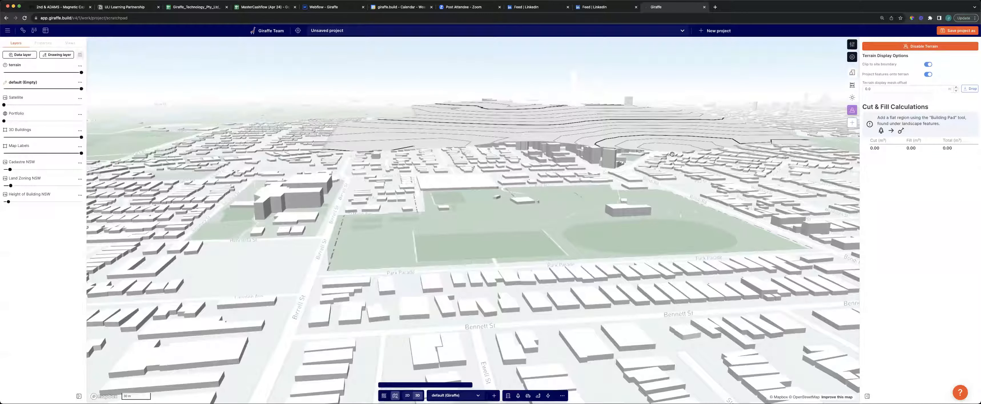
pyautogui.moveTo(602, 264); pyautogui.dragTo(769, 248, button='right')
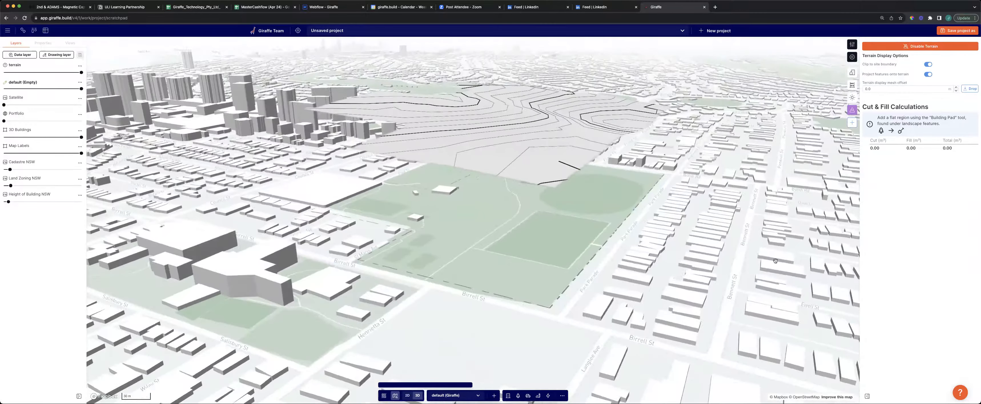
pyautogui.moveTo(625, 202)
pyautogui.mouseDown(button='right')
pyautogui.moveTo(637, 195)
pyautogui.moveTo(618, 210)
pyautogui.mouseUp(button='right')
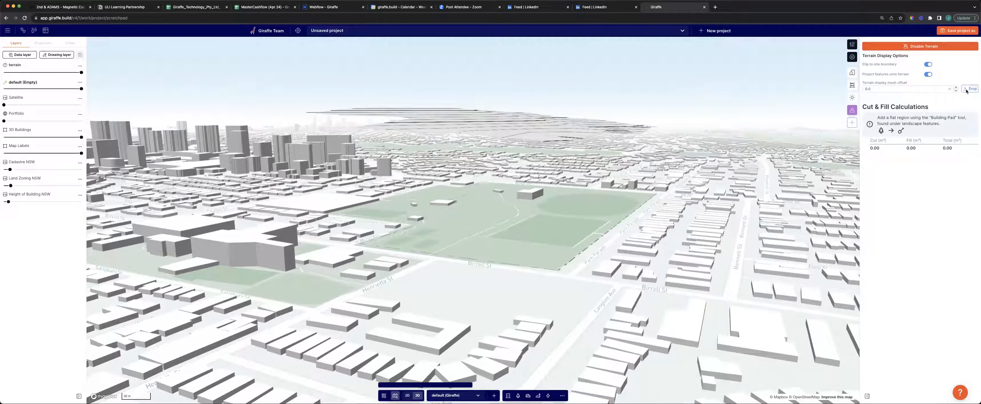
pyautogui.click(969, 89)
pyautogui.moveTo(548, 275); pyautogui.dragTo(641, 266, button='right')
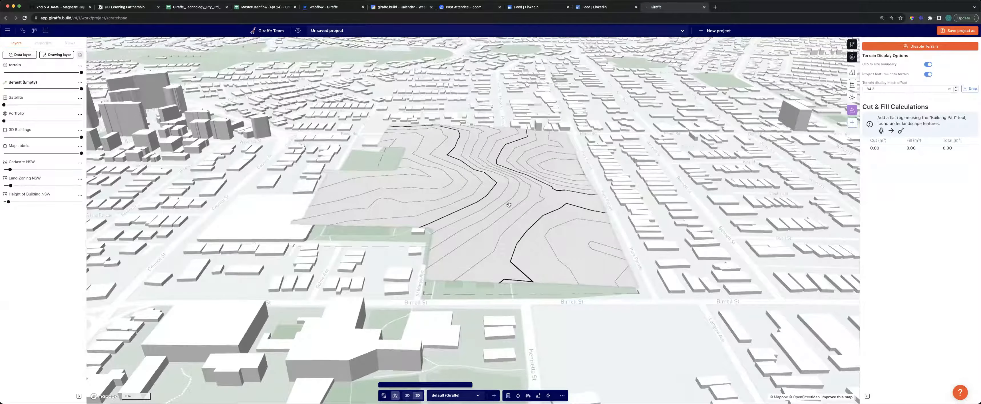
# Step: Inspect the lowered terrain contours along the park boundary, and disable the terrain
pyautogui.moveTo(532, 275); pyautogui.dragTo(611, 167, button='right')
pyautogui.scroll(5, 610, 193)
pyautogui.moveTo(610, 192); pyautogui.dragTo(713, 215, button='right')
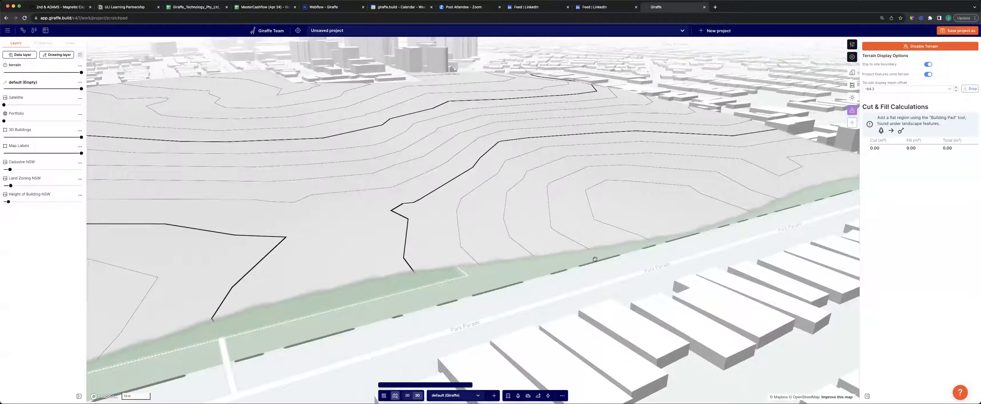
pyautogui.moveTo(525, 280); pyautogui.dragTo(571, 242, button='right')
pyautogui.scroll(-5, 571, 243)
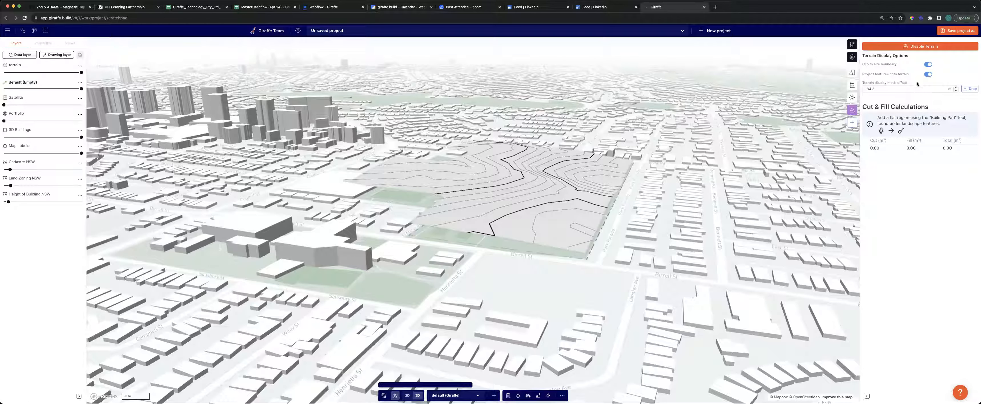
pyautogui.click(924, 45)
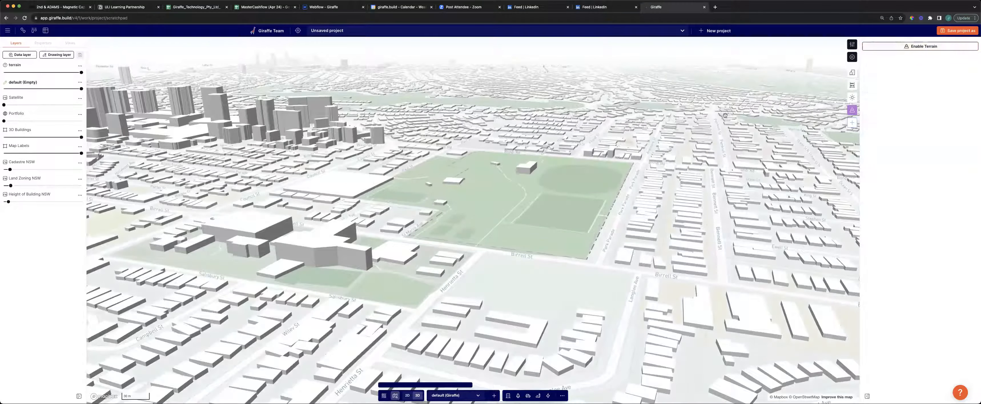
# Step: Draw an Apartments with Balconies flow about 105 m long near the middle of the park
pyautogui.scroll(5, 491, 216)
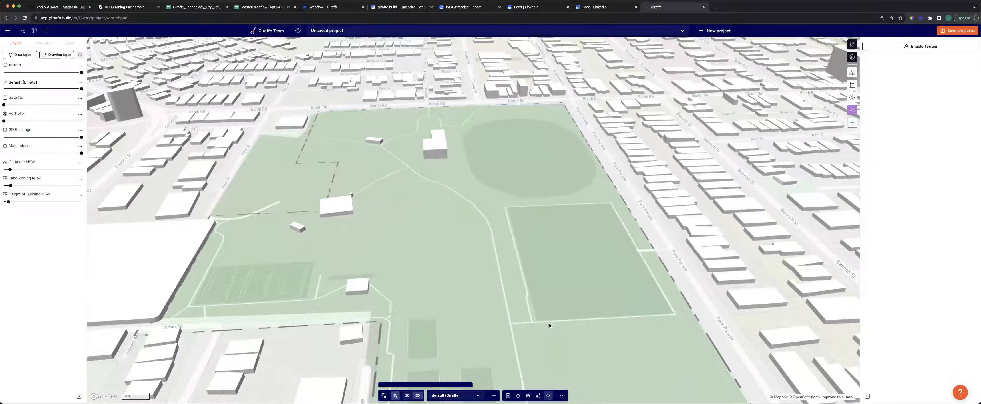
pyautogui.click(548, 396)
pyautogui.click(546, 138)
pyautogui.click(414, 178)
pyautogui.doubleClick(421, 254)
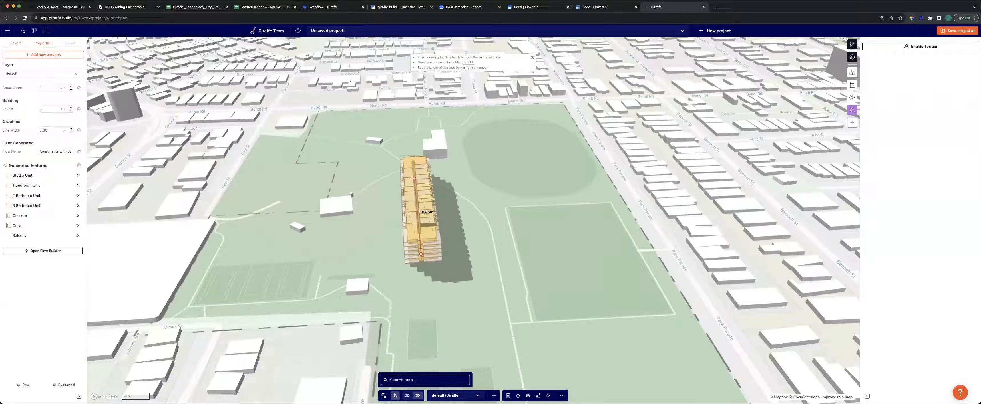
# Step: Draw a Sports field with trees flow, about 56 by 151 m, on the park's oval beside Park Parade
pyautogui.click(518, 396)
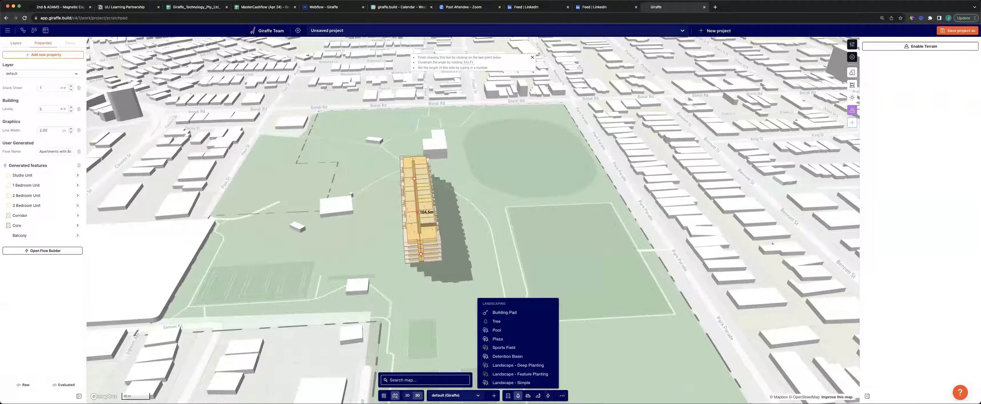
pyautogui.click(548, 396)
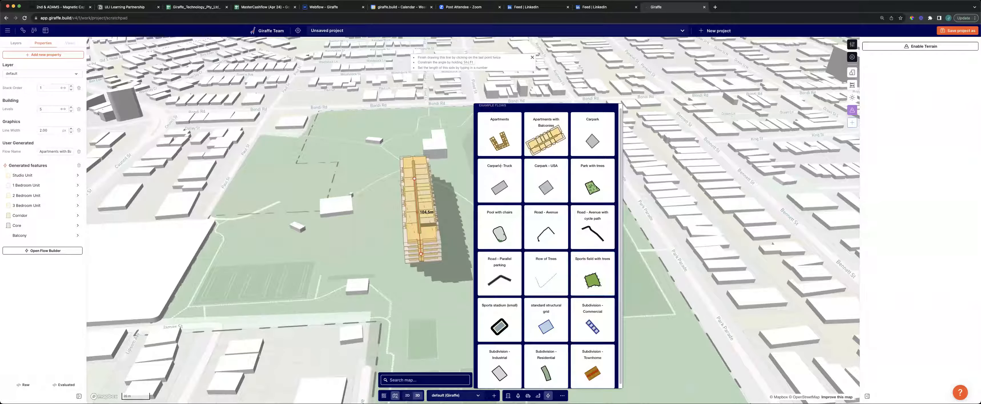
pyautogui.click(592, 274)
pyautogui.click(502, 138)
pyautogui.click(510, 228)
pyautogui.click(590, 227)
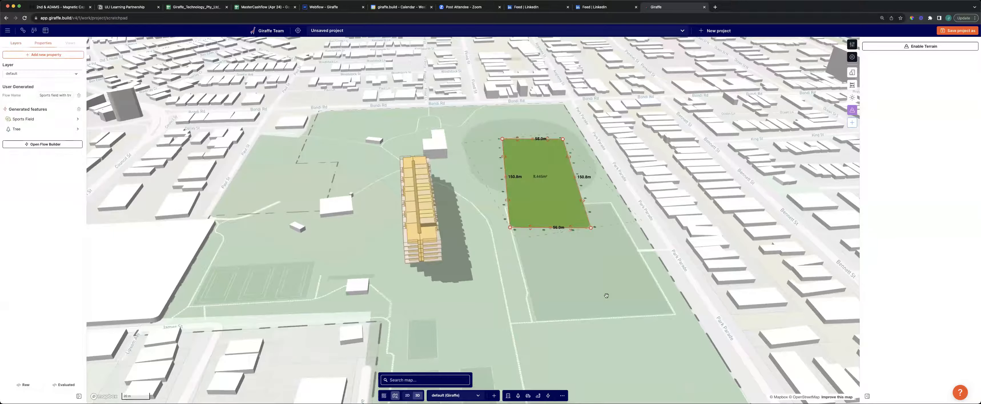
# Step: Draw a Subdivision - Townhome rectangle about 78 by 74 m south of the sports field
pyautogui.click(548, 395)
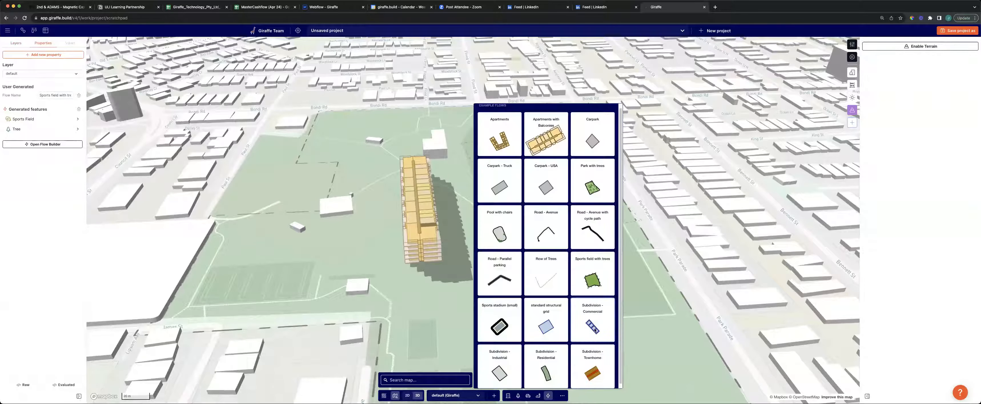
pyautogui.click(603, 319)
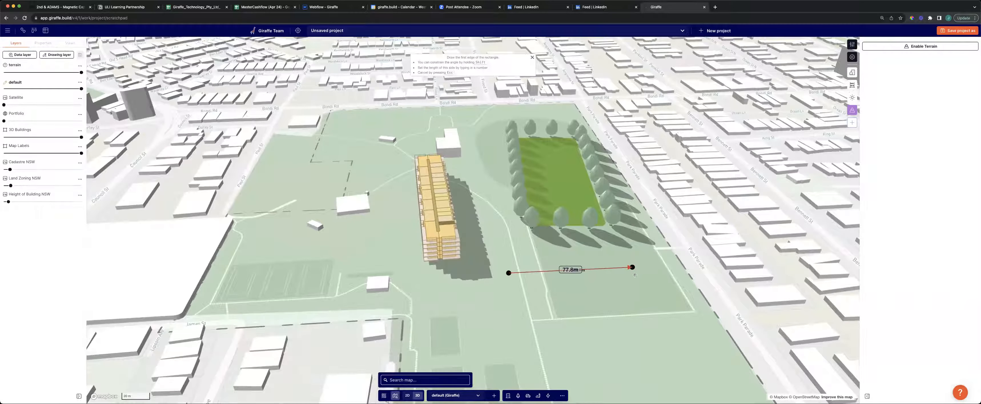
pyautogui.click(632, 267)
pyautogui.click(647, 357)
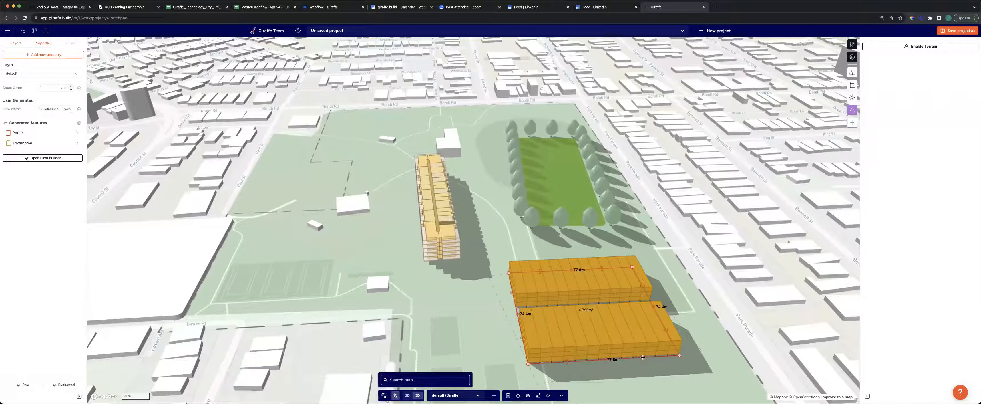
pyautogui.click(663, 350)
# Step: Re-enable terrain under the new apartments, sports field and townhomes
pyautogui.moveTo(664, 350); pyautogui.dragTo(623, 334, button='right')
pyautogui.click(565, 228)
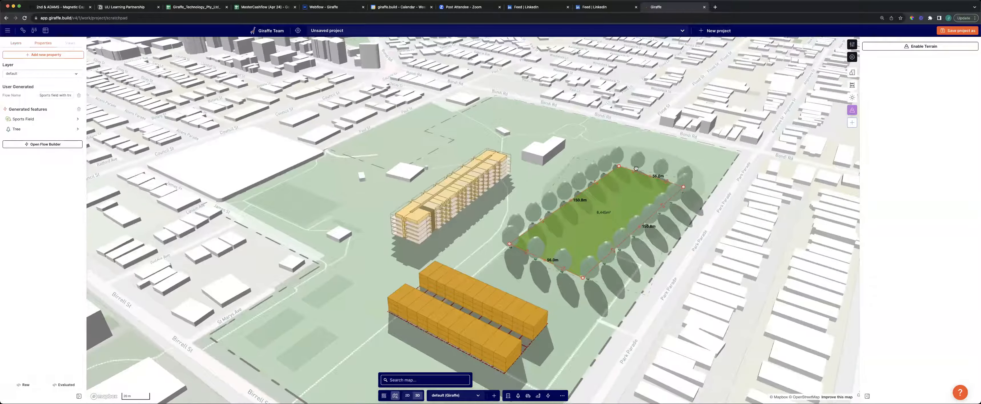
pyautogui.press('space')
pyautogui.moveTo(691, 149); pyautogui.dragTo(700, 238)
pyautogui.moveTo(577, 104); pyautogui.dragTo(544, 111)
pyautogui.press('space')
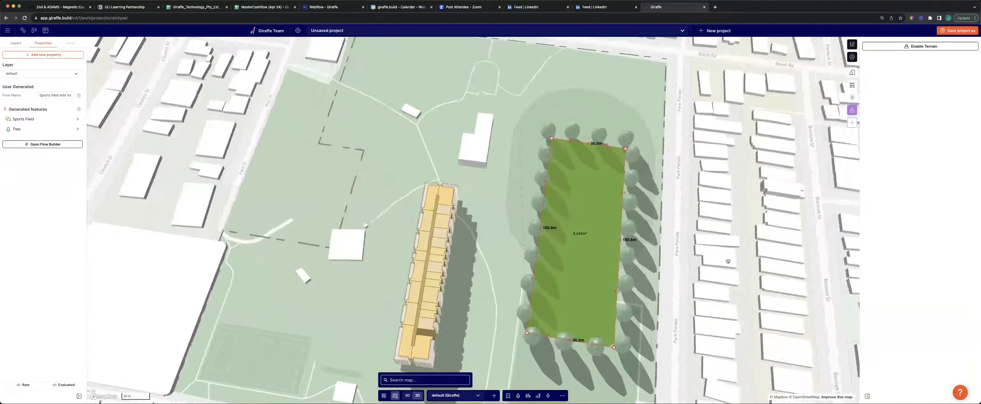
pyautogui.click(744, 277)
pyautogui.scroll(-3, 745, 277)
pyautogui.moveTo(745, 277); pyautogui.dragTo(704, 233)
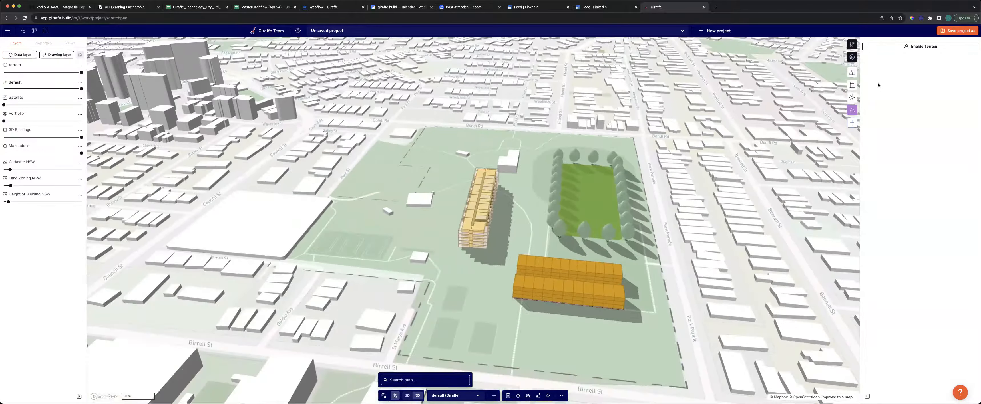
pyautogui.click(893, 45)
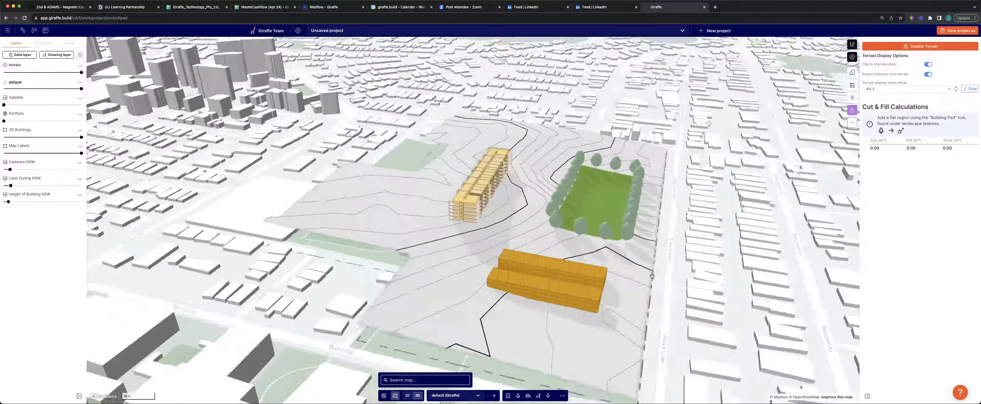
# Step: Examine how the apartments, townhomes and tree-lined sports field sit on the sloping terrain
pyautogui.moveTo(665, 283); pyautogui.dragTo(505, 323, button='right')
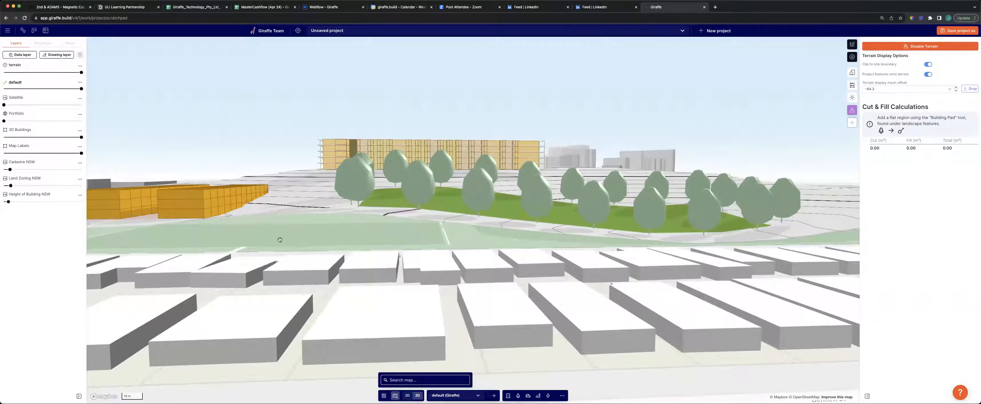
pyautogui.moveTo(320, 204); pyautogui.dragTo(376, 199)
pyautogui.moveTo(323, 221)
pyautogui.mouseDown(button='right')
pyautogui.moveTo(349, 229)
pyautogui.moveTo(342, 220)
pyautogui.mouseUp(button='right')
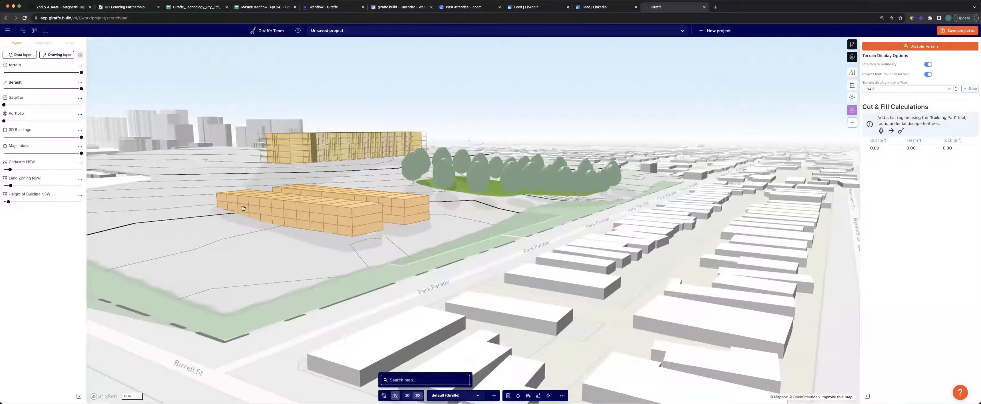
pyautogui.moveTo(225, 164); pyautogui.dragTo(237, 176)
pyautogui.moveTo(554, 245); pyautogui.dragTo(437, 235)
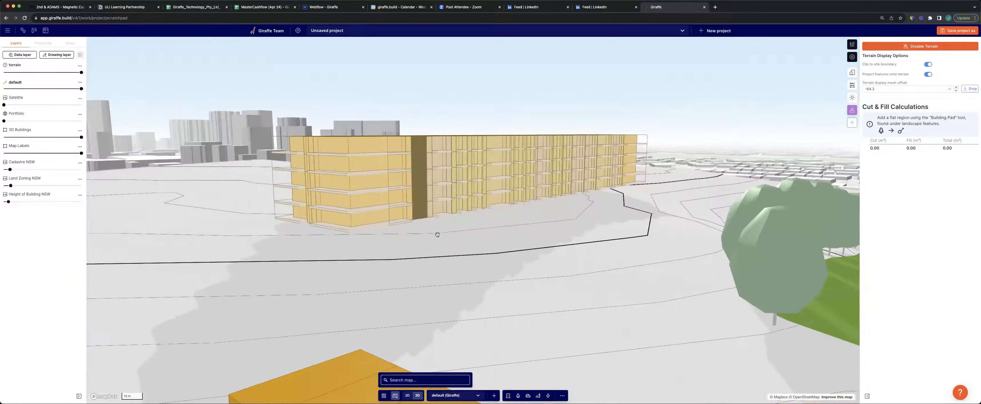
pyautogui.scroll(5, 623, 193)
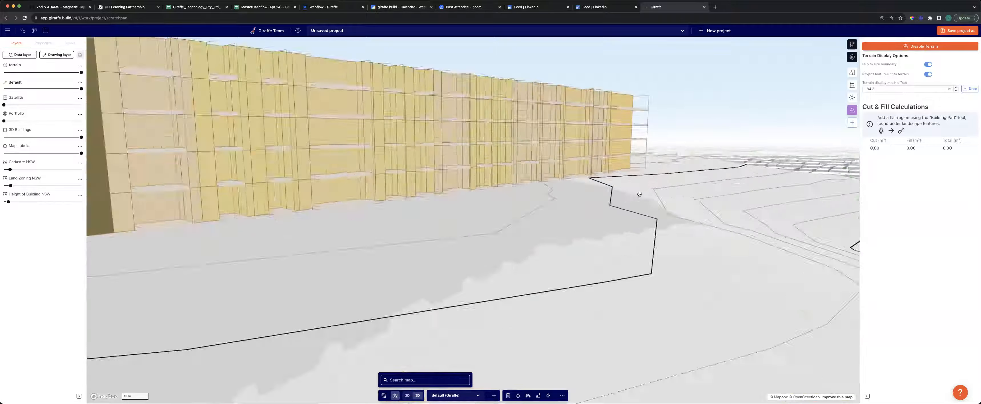
pyautogui.scroll(-2, 615, 191)
pyautogui.scroll(-2, 615, 191)
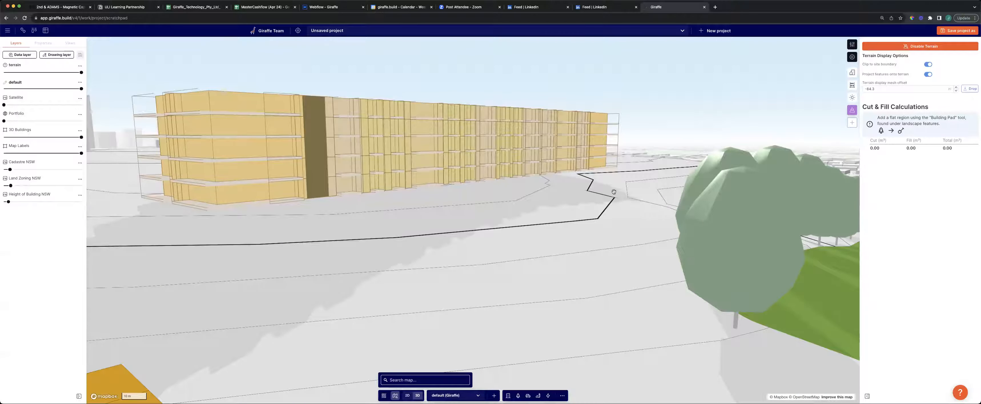
pyautogui.scroll(2, 614, 192)
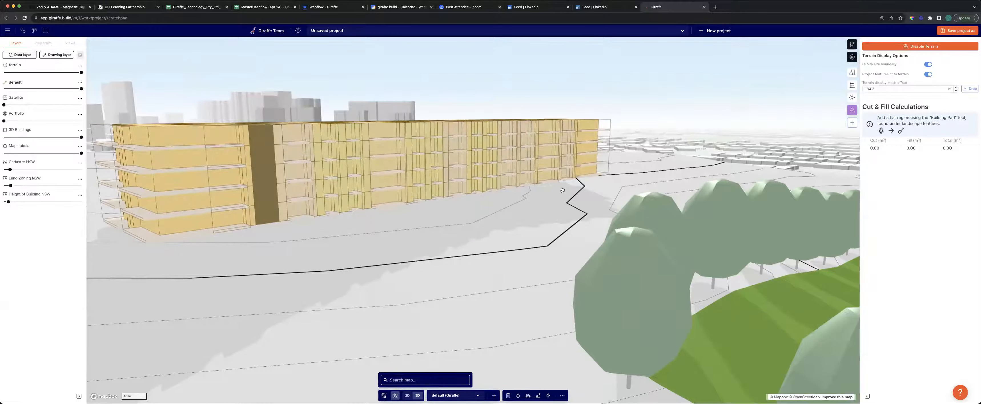
pyautogui.scroll(-5, 556, 201)
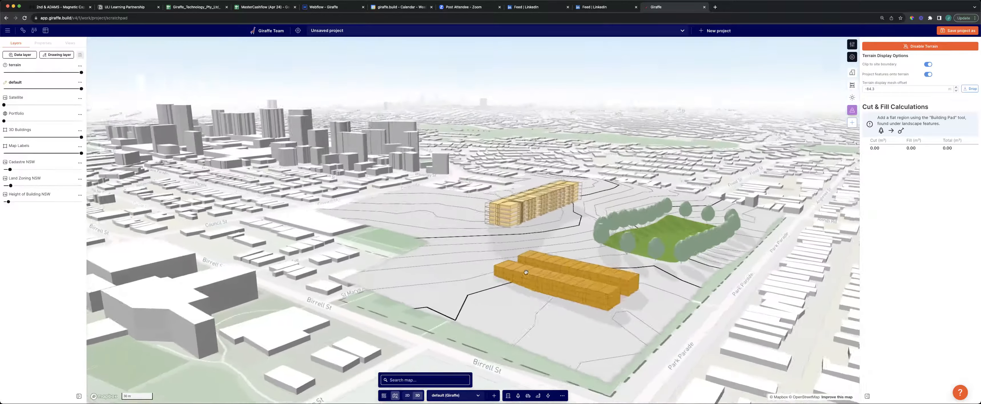
# Step: Turn off clipping to the site boundary to examine the terrain around the park, and turn clipping back on
pyautogui.moveTo(541, 267); pyautogui.dragTo(559, 276, button='right')
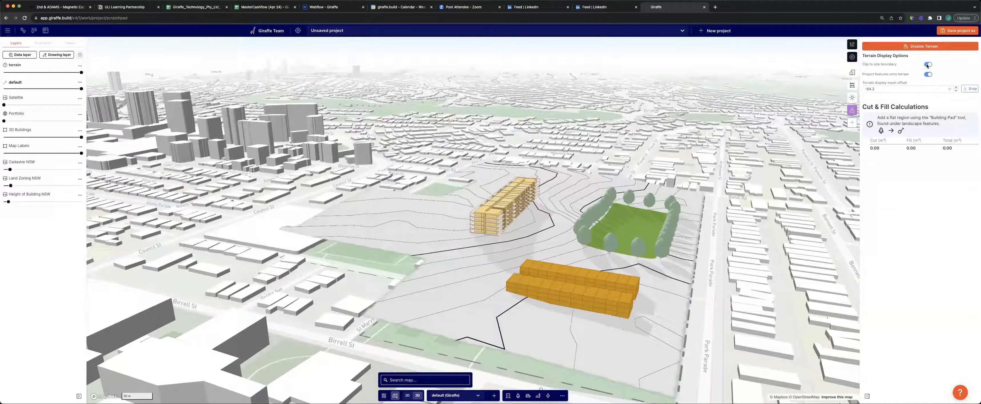
pyautogui.moveTo(588, 299); pyautogui.dragTo(568, 266)
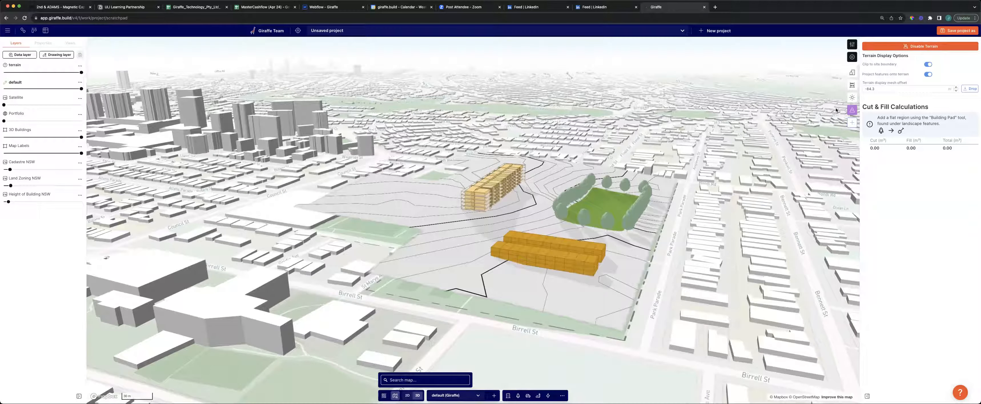
pyautogui.click(929, 66)
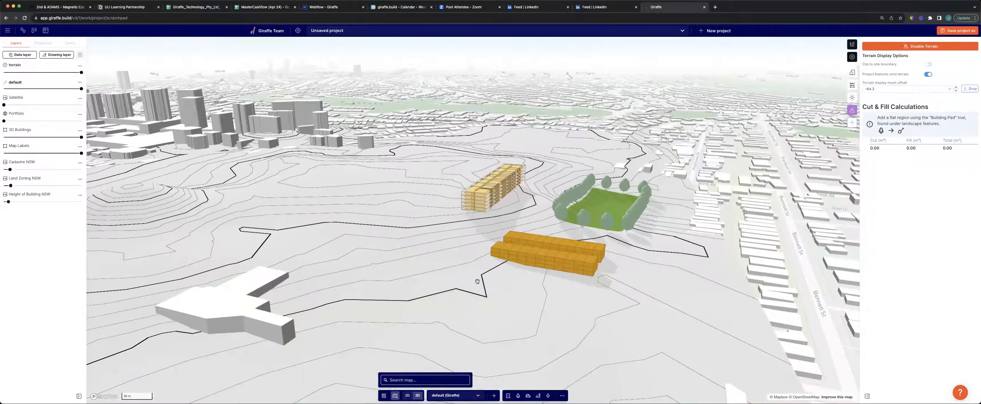
pyautogui.scroll(-5, 492, 305)
pyautogui.moveTo(492, 304); pyautogui.dragTo(485, 306, button='right')
pyautogui.moveTo(485, 306); pyautogui.dragTo(516, 270)
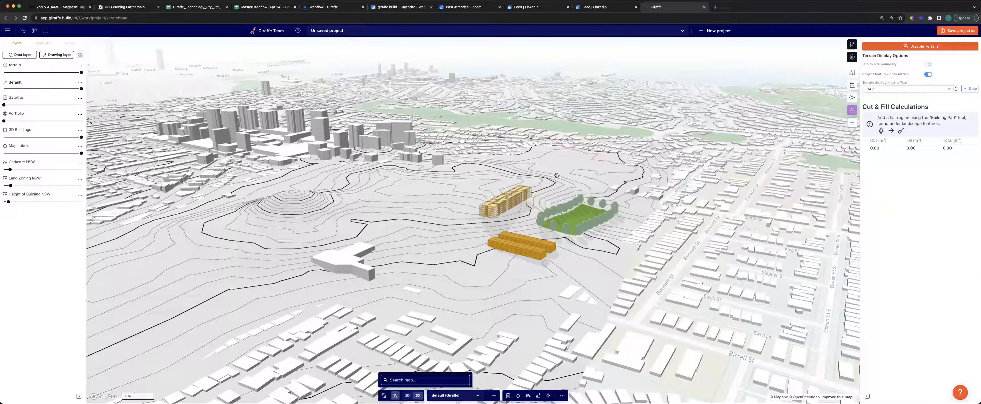
pyautogui.click(929, 65)
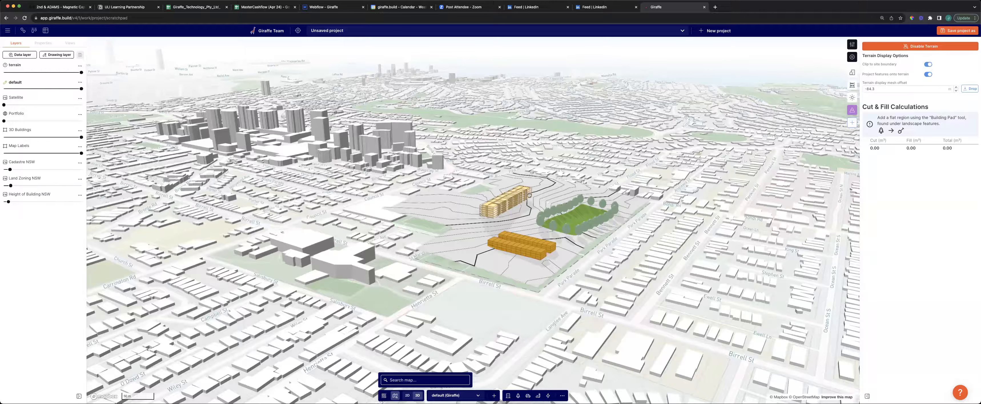
# Step: Turn off projecting features onto the terrain to compare the display, and turn it back on
pyautogui.click(929, 75)
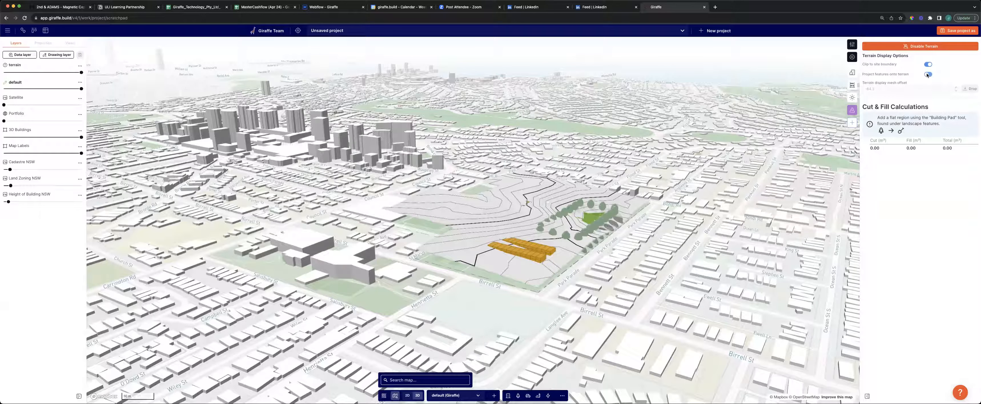
pyautogui.click(928, 75)
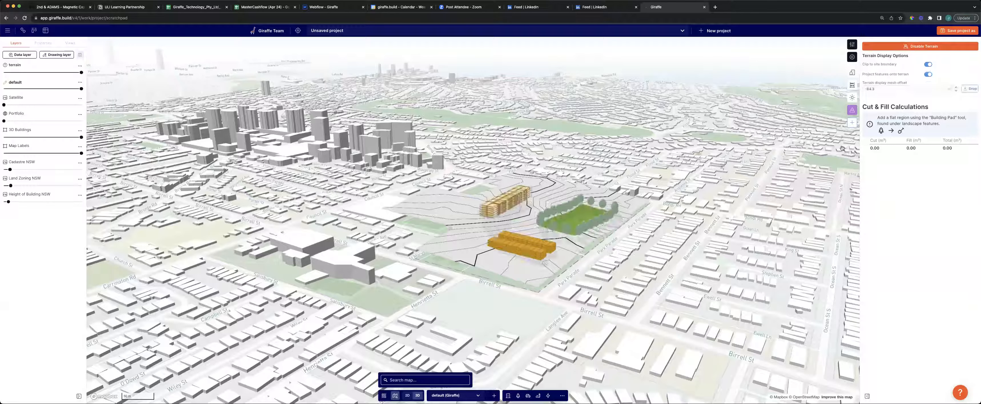
# Step: Draw a building pad about 130 m by 32 m around the footprint of the apartment building
pyautogui.moveTo(570, 246); pyautogui.dragTo(635, 260, button='right')
pyautogui.scroll(5, 576, 214)
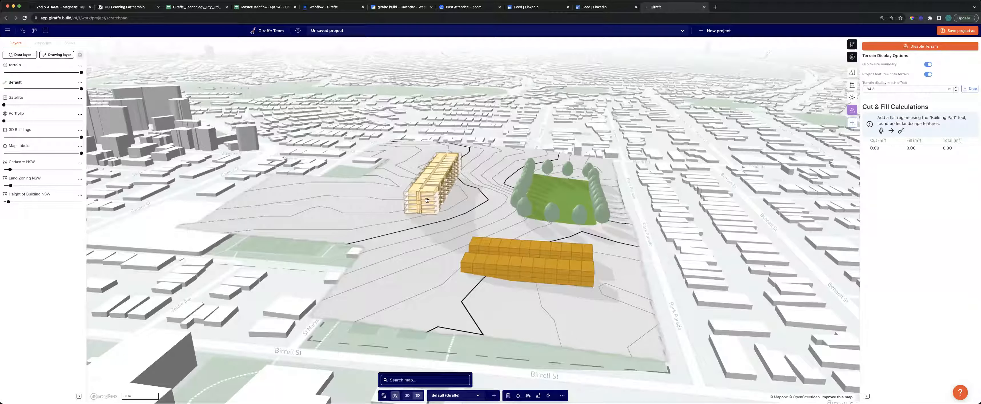
pyautogui.moveTo(473, 202); pyautogui.dragTo(501, 174, button='right')
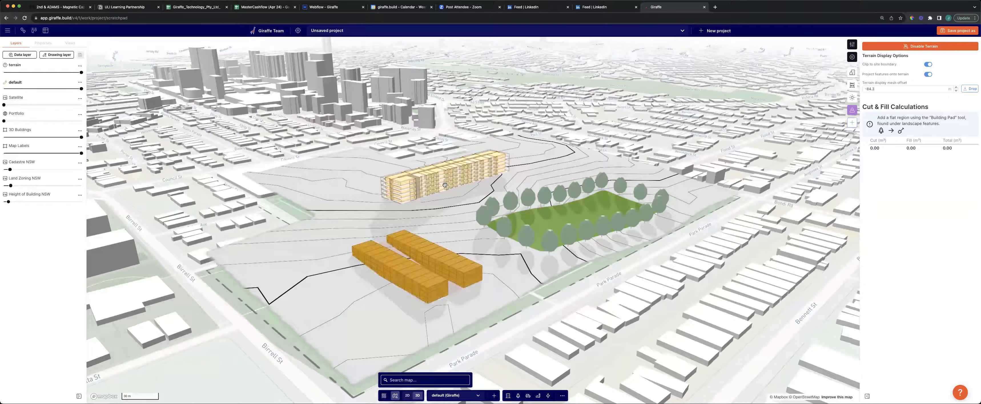
pyautogui.moveTo(452, 220); pyautogui.dragTo(400, 240, button='right')
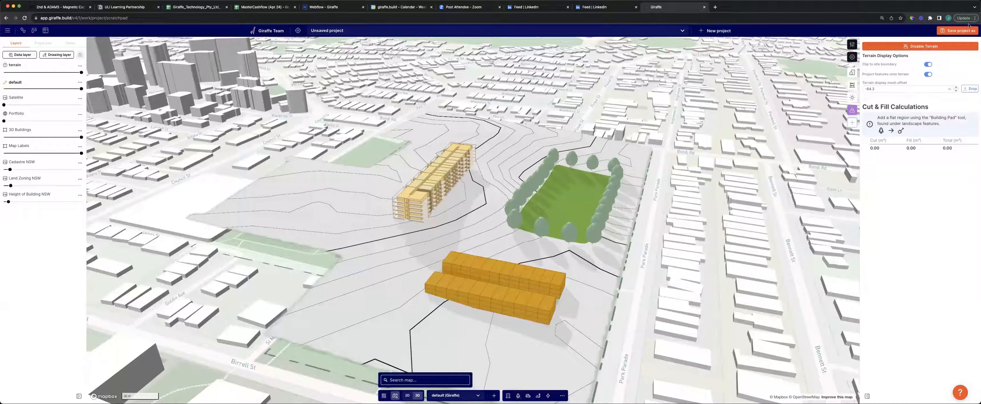
pyautogui.click(517, 397)
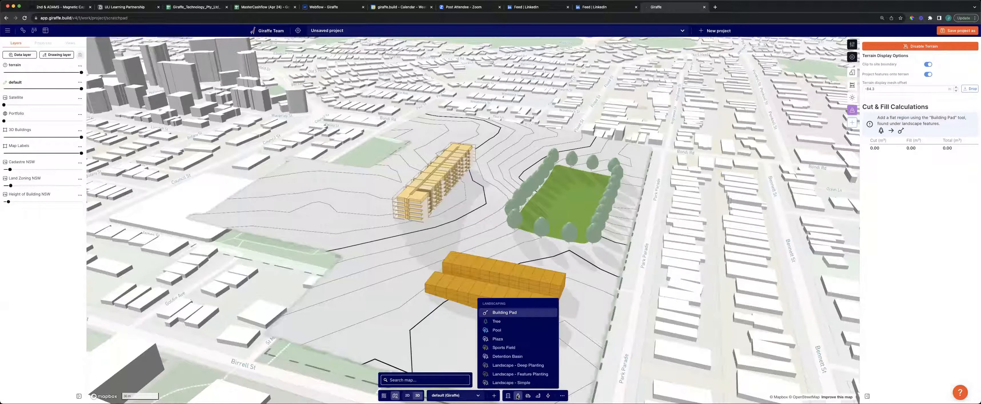
pyautogui.click(504, 313)
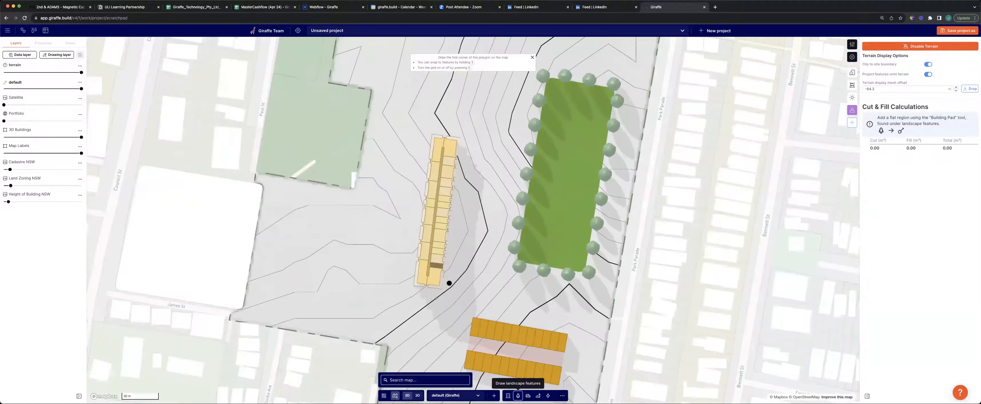
pyautogui.click(404, 289)
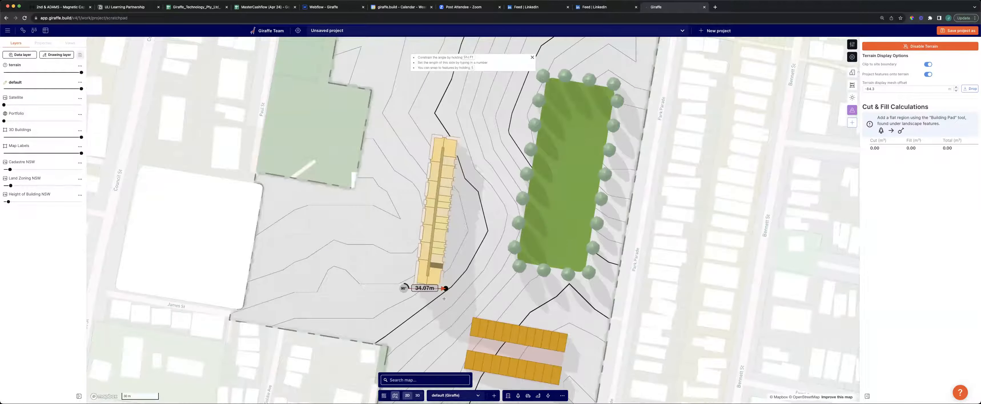
pyautogui.click(447, 293)
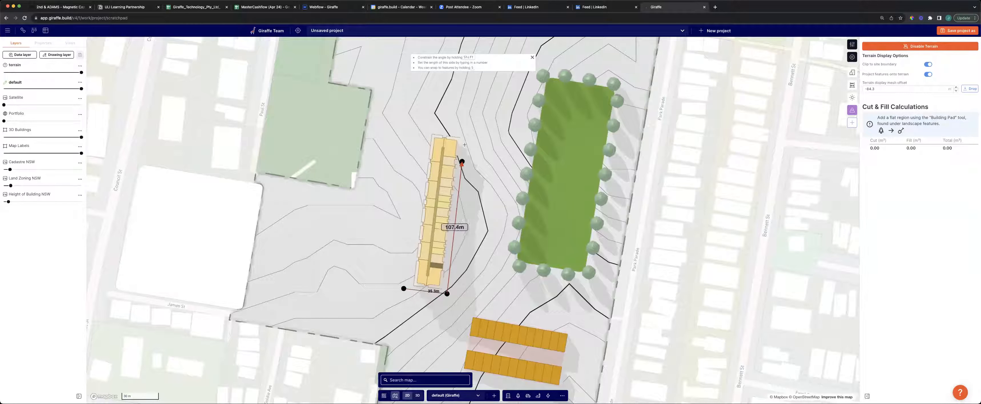
pyautogui.click(427, 129)
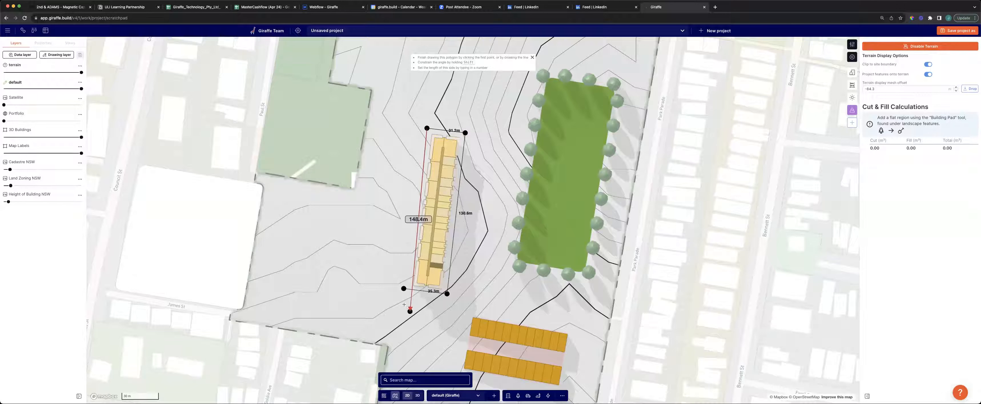
pyautogui.click(403, 288)
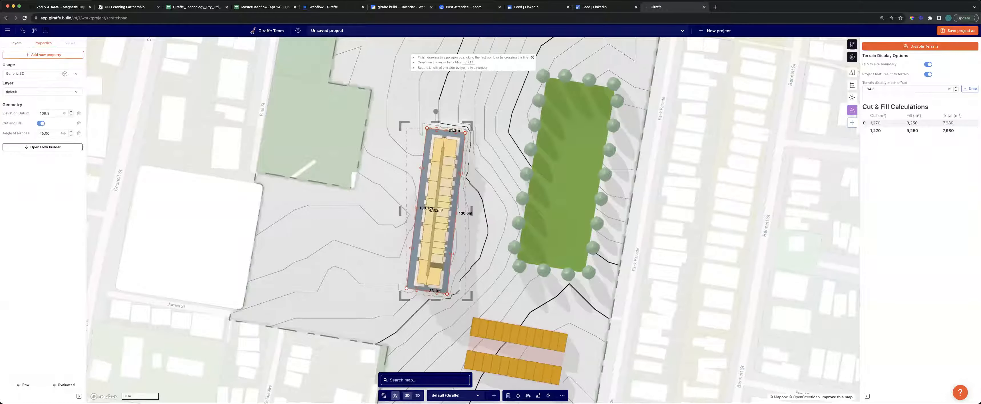
# Step: Examine the apartment building's pad in 3D and review its cut, fill and total volumes
pyautogui.click(417, 395)
pyautogui.moveTo(473, 221); pyautogui.dragTo(573, 214, button='right')
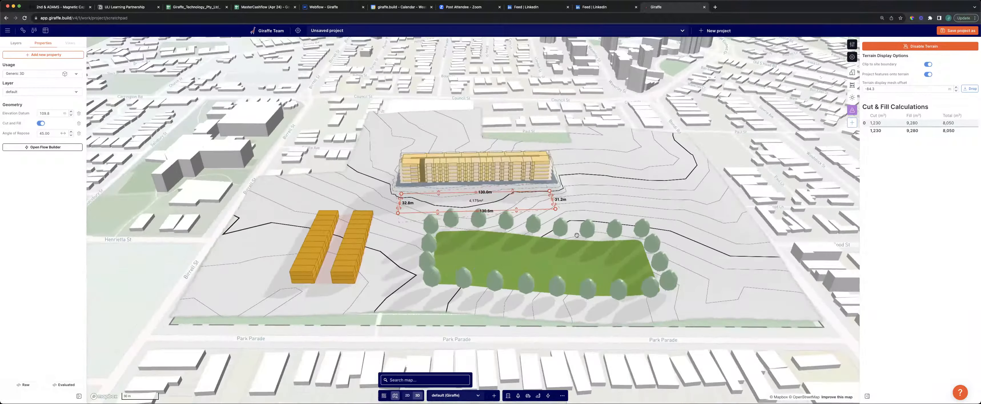
pyautogui.scroll(5, 565, 191)
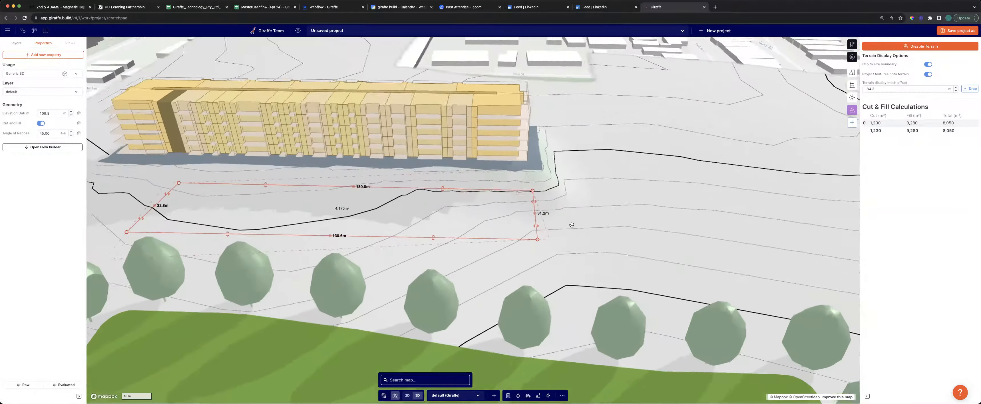
pyautogui.moveTo(566, 225); pyautogui.dragTo(514, 224, button='right')
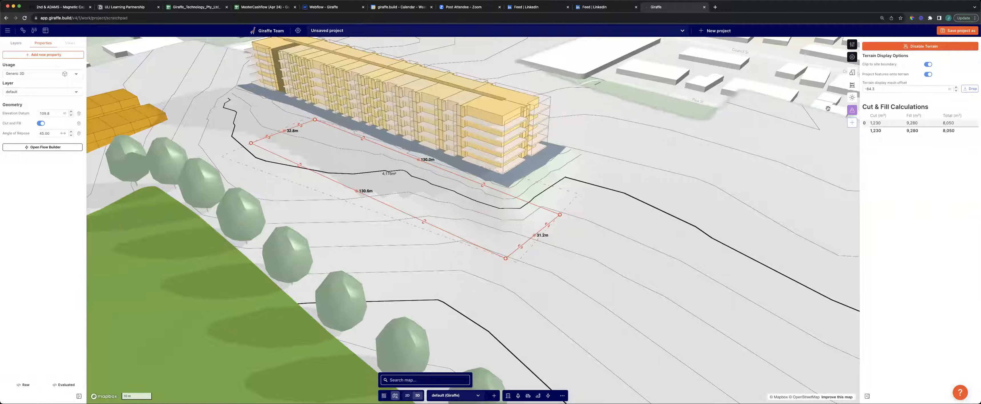
pyautogui.doubleClick(872, 123)
pyautogui.doubleClick(948, 123)
# Step: Set the elevation datum of the building pad under the apartments to 110.8
pyautogui.moveTo(67, 115)
pyautogui.mouseDown()
pyautogui.moveTo(24, 127)
pyautogui.moveTo(69, 114)
pyautogui.mouseUp()
pyautogui.rightClick(40, 126)
pyautogui.click(64, 103)
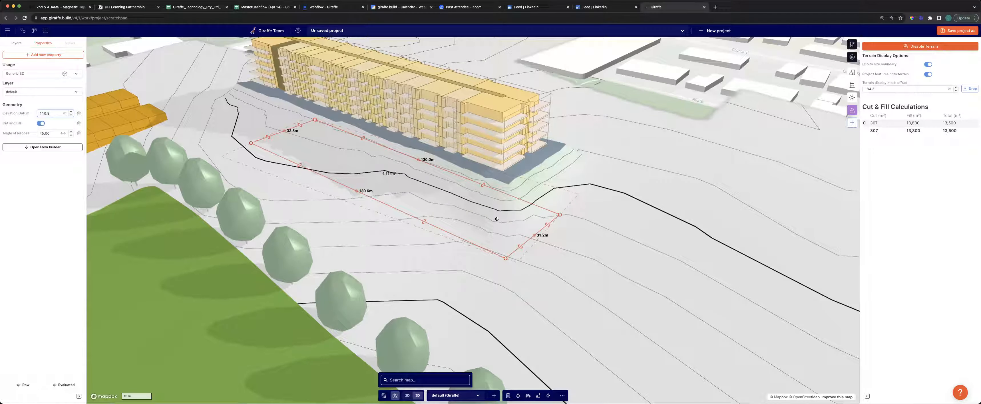
pyautogui.moveTo(574, 267); pyautogui.dragTo(599, 296, button='right')
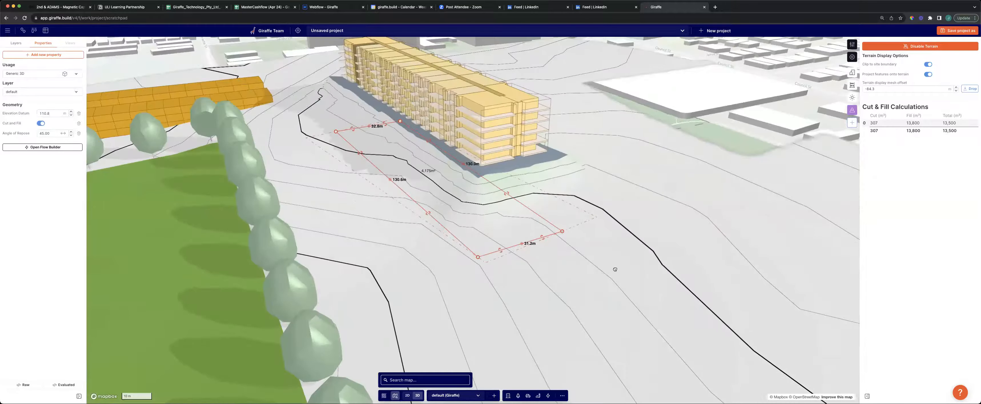
pyautogui.scroll(-3, 615, 269)
pyautogui.scroll(-3, 475, 134)
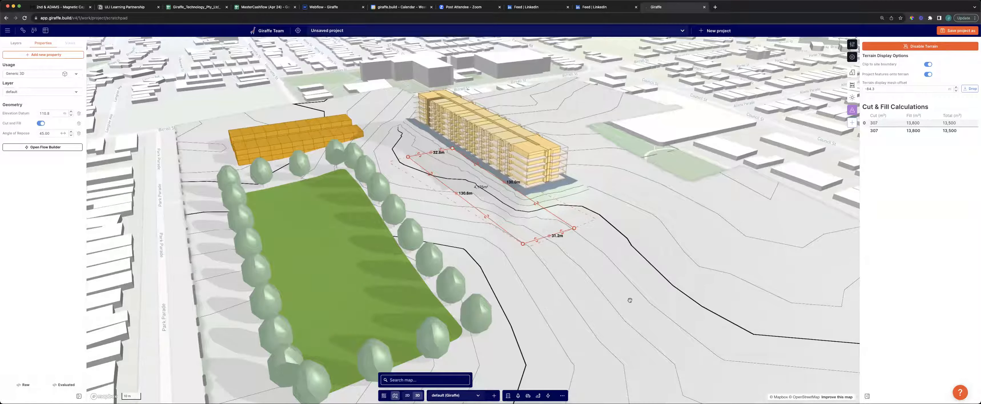
# Step: Widen the tree-lined sports field toward the apartments, making its short sides about 102 m long
pyautogui.click(511, 248)
pyautogui.moveTo(543, 186); pyautogui.dragTo(540, 186, button='right')
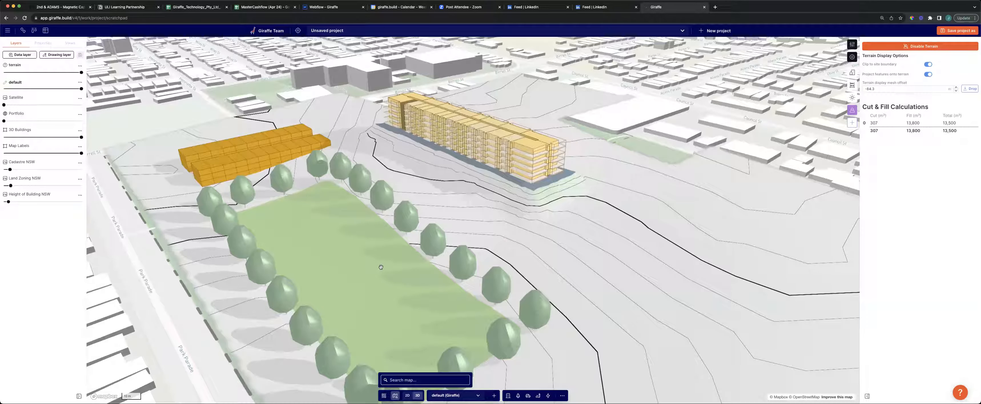
pyautogui.click(408, 261)
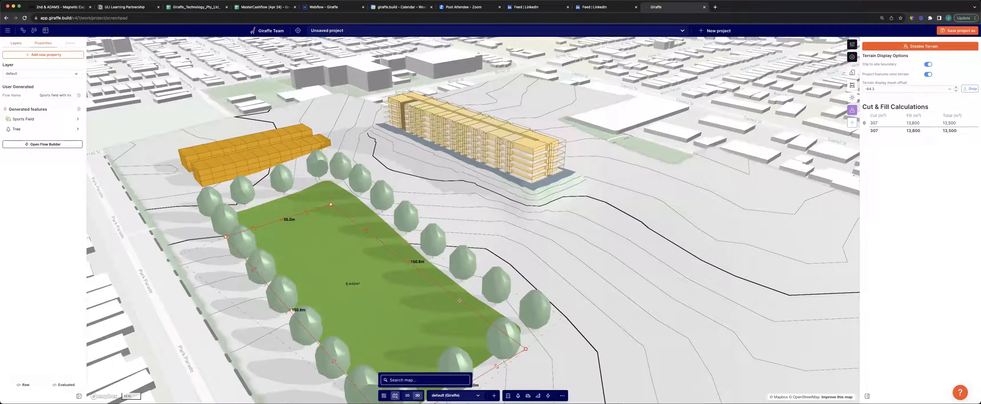
pyautogui.click(417, 266)
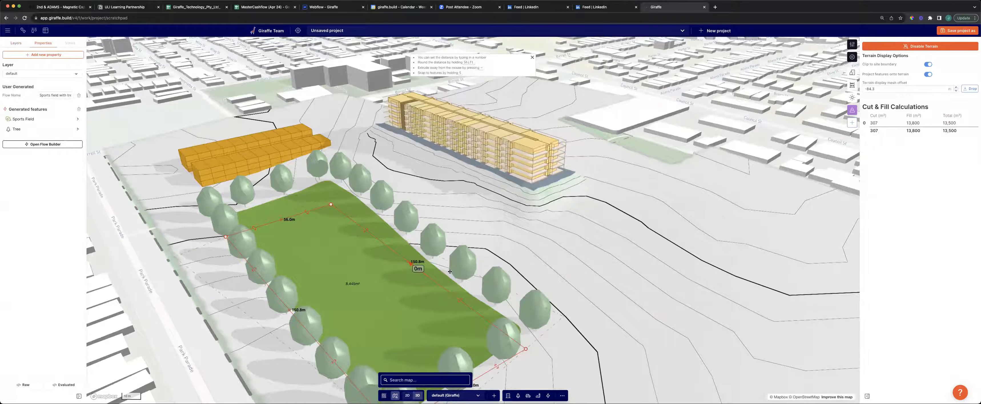
pyautogui.click(423, 248)
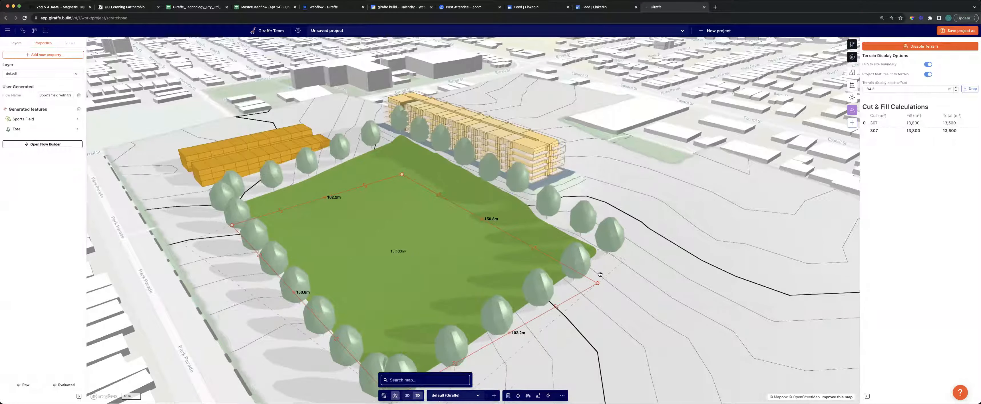
# Step: Set the angle of repose of the apartment building's pad to 21 degrees
pyautogui.moveTo(672, 256); pyautogui.dragTo(531, 161)
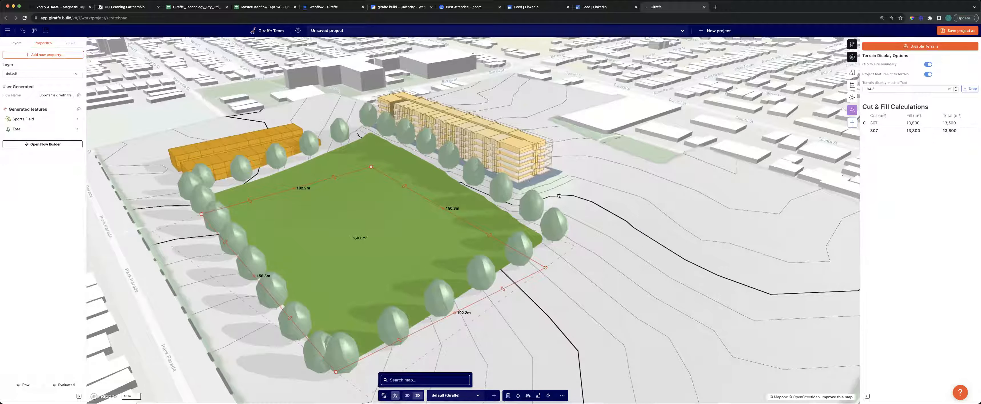
pyautogui.click(556, 196)
pyautogui.moveTo(383, 176); pyautogui.dragTo(327, 187, button='right')
pyautogui.moveTo(342, 190); pyautogui.dragTo(299, 212)
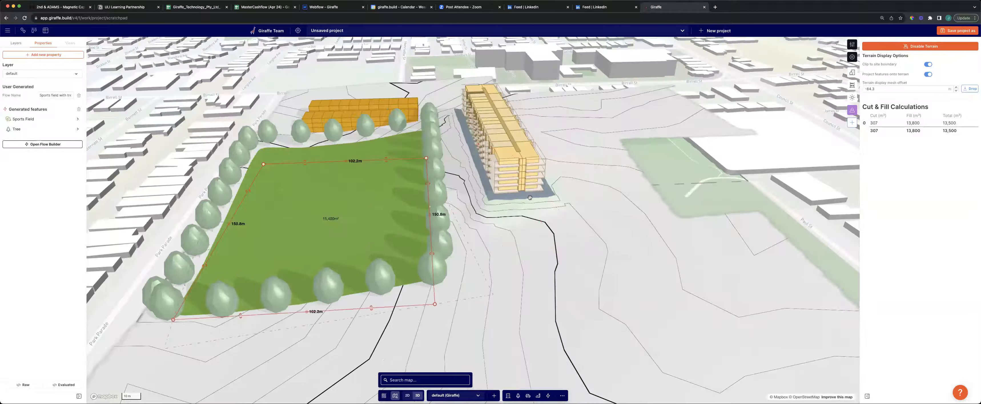
pyautogui.click(532, 183)
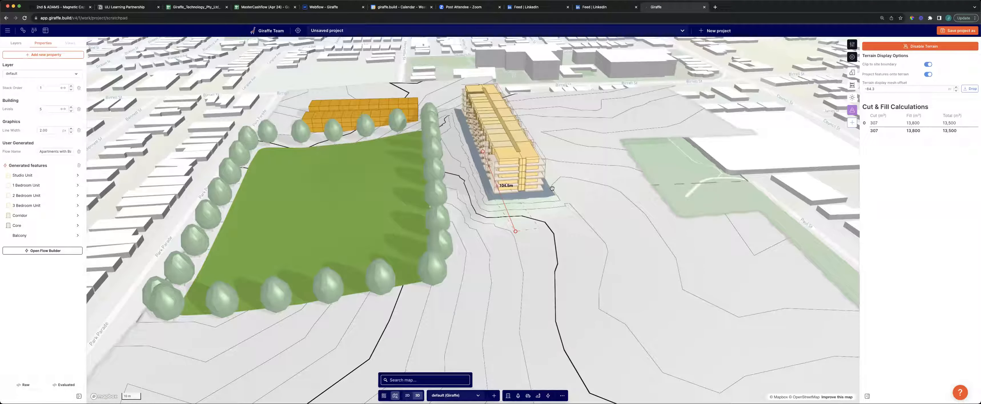
pyautogui.click(545, 195)
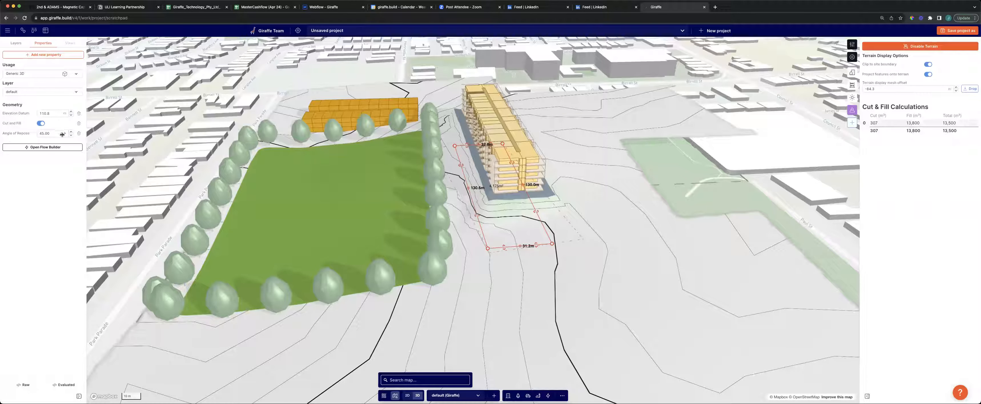
pyautogui.moveTo(63, 134); pyautogui.dragTo(8, 134)
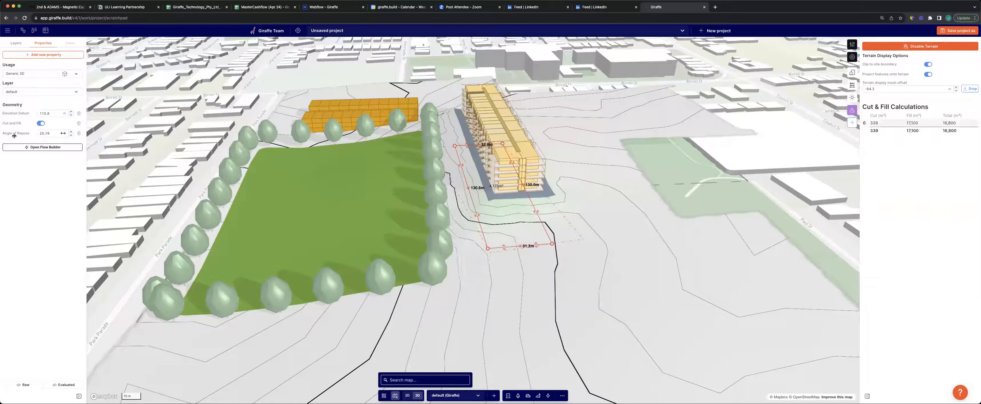
pyautogui.scroll(5, 447, 340)
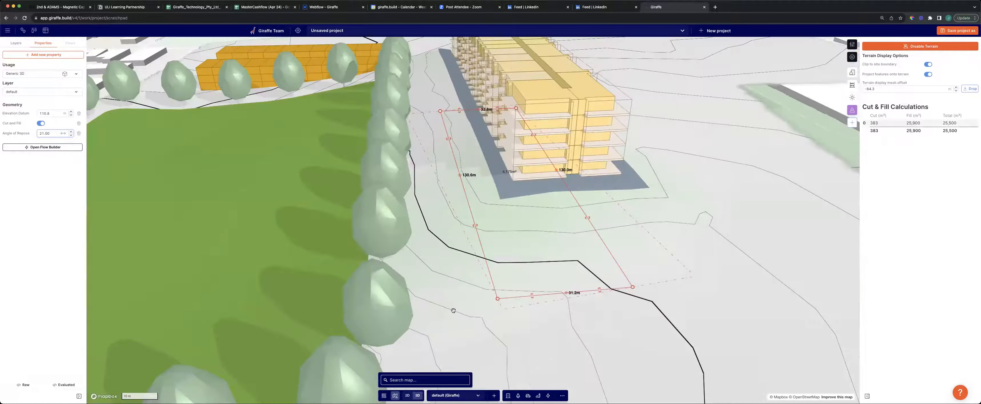
# Step: Inspect the pad's slope from ground level, then set its angle of repose to 90 degrees for a vertical edge
pyautogui.click(443, 297)
pyautogui.moveTo(445, 297); pyautogui.dragTo(447, 160, button='right')
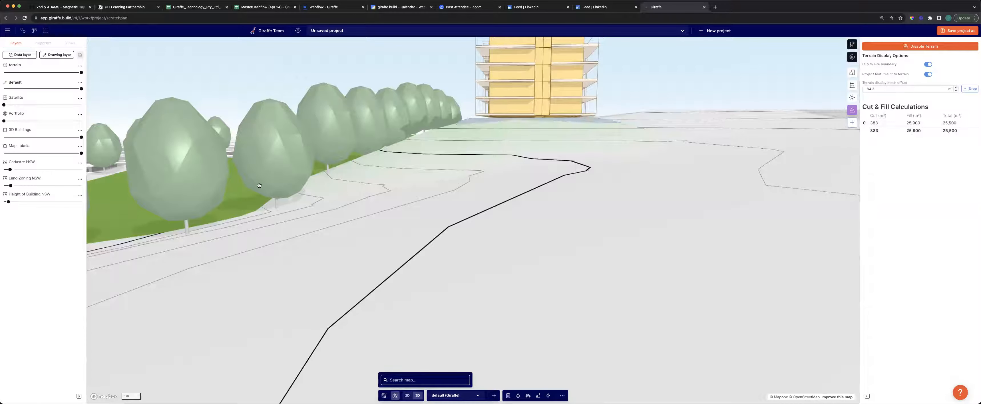
pyautogui.click(582, 121)
pyautogui.moveTo(421, 205); pyautogui.dragTo(420, 142, button='right')
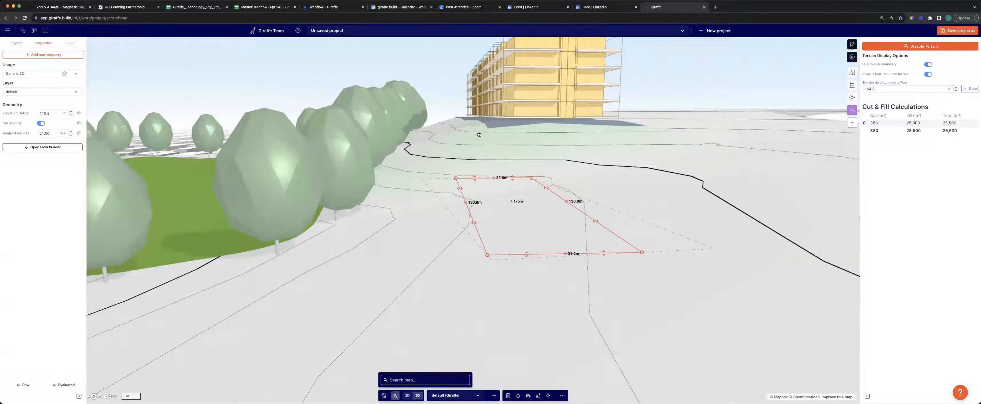
pyautogui.doubleClick(44, 131)
pyautogui.write('90')
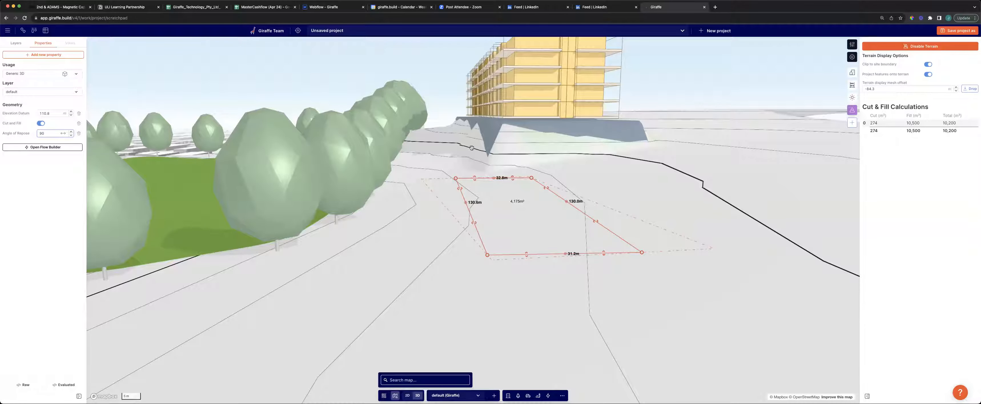
pyautogui.moveTo(471, 149); pyautogui.dragTo(457, 109, button='right')
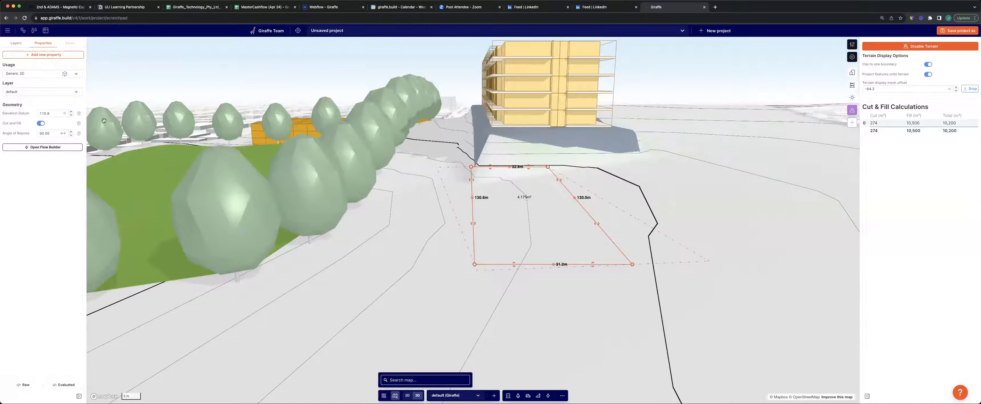
# Step: Set the apartment pad's angle of repose to 45 degrees and review its cut, fill and total volumes
pyautogui.doubleClick(38, 131)
pyautogui.write('45')
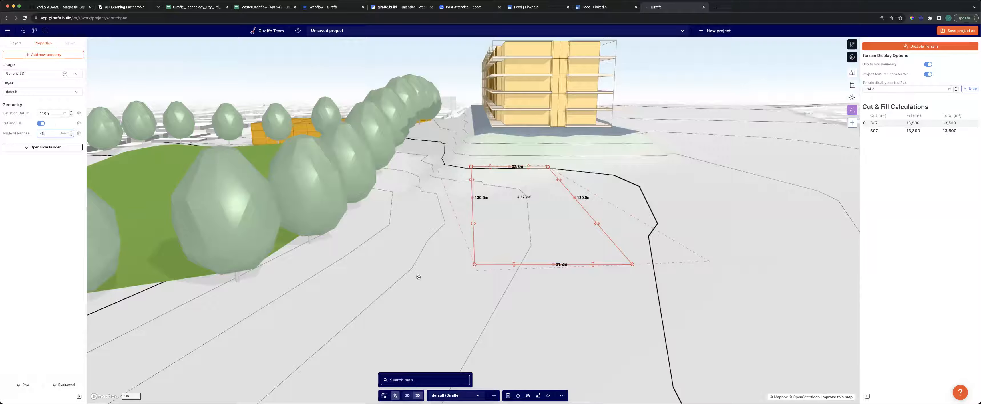
pyautogui.click(366, 199)
pyautogui.scroll(-5, 411, 220)
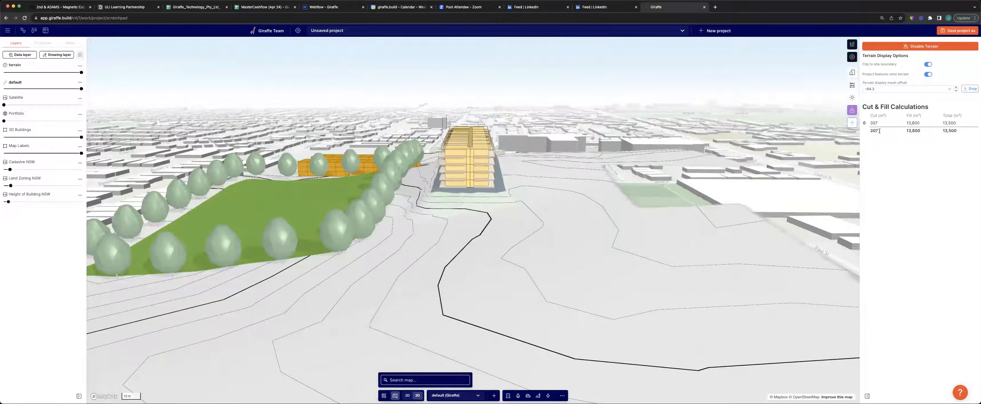
pyautogui.doubleClick(873, 122)
pyautogui.doubleClick(920, 123)
pyautogui.click(947, 122)
pyautogui.doubleClick(943, 122)
# Step: Draw a second building pad about 90 m by 53 m around both rows of townhomes
pyautogui.moveTo(426, 252); pyautogui.dragTo(452, 253, button='right')
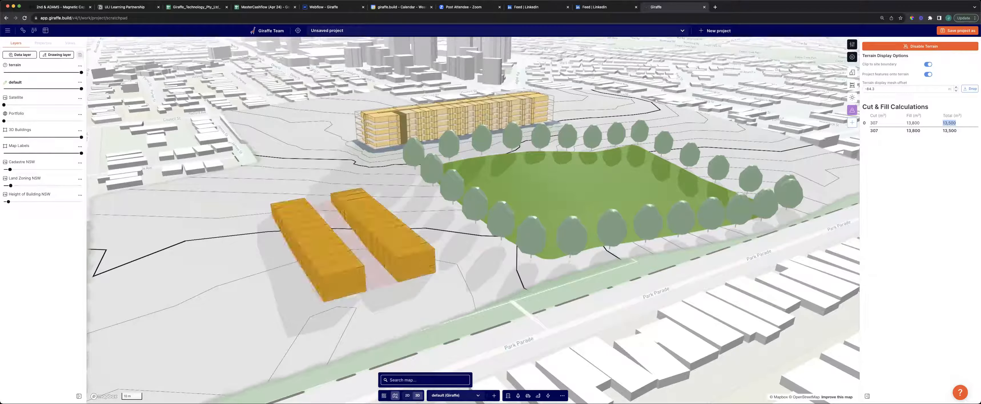
pyautogui.click(518, 396)
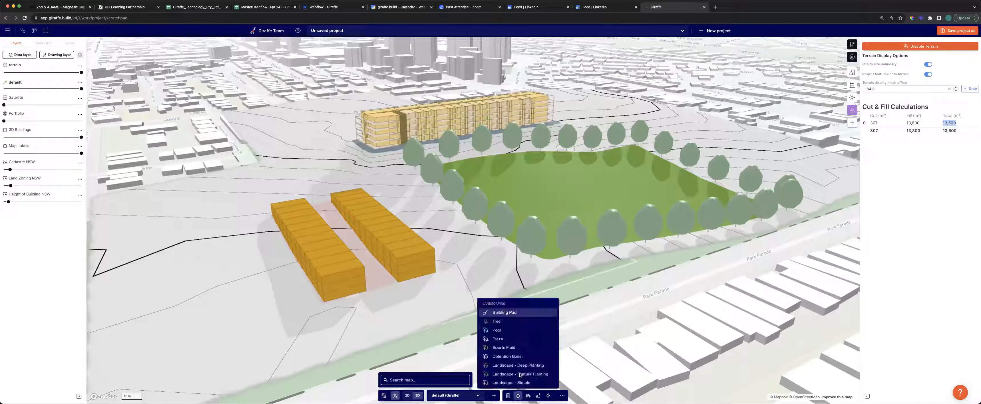
pyautogui.click(518, 320)
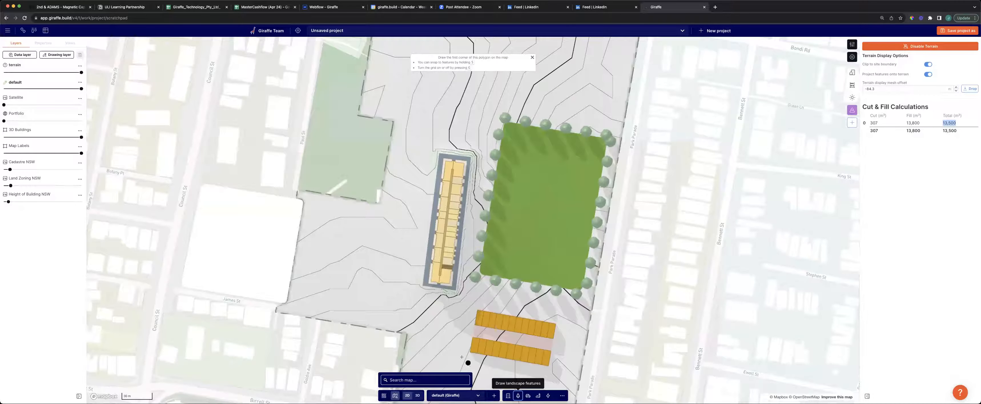
pyautogui.click(463, 357)
pyautogui.click(561, 320)
pyautogui.click(471, 304)
pyautogui.click(462, 357)
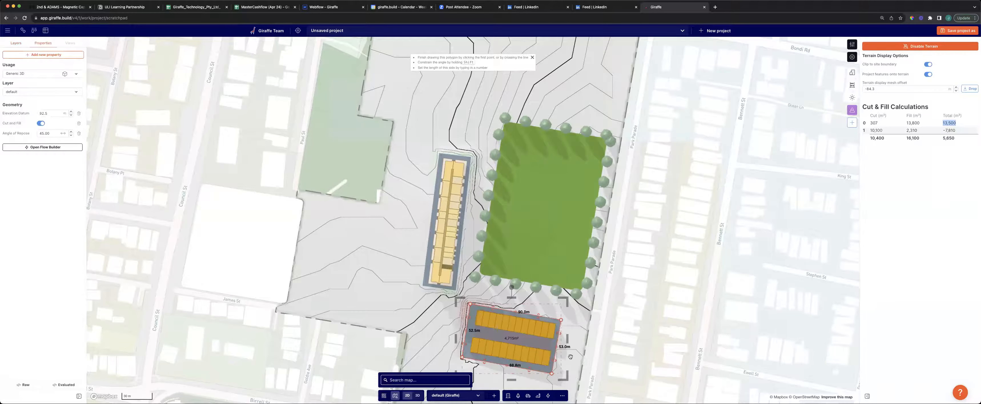
# Step: Review the cut, fill and total volumes of both building pads and their combined totals against the 3D view
pyautogui.moveTo(682, 313); pyautogui.dragTo(383, 190, button='right')
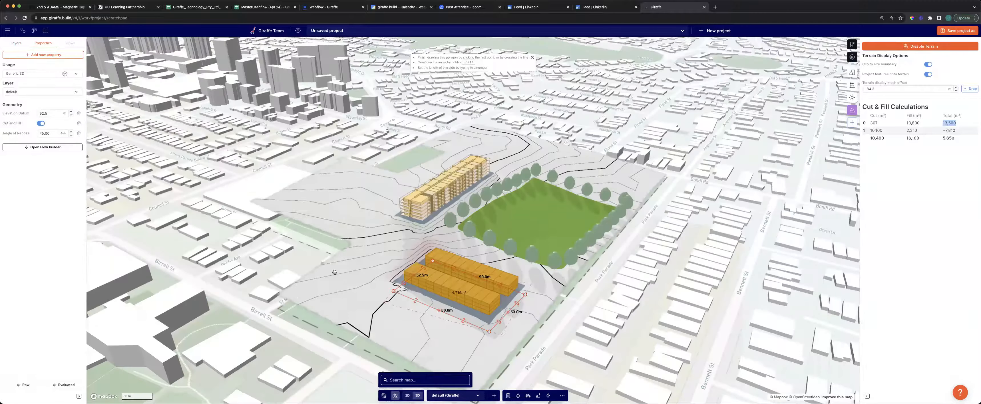
pyautogui.moveTo(615, 363); pyautogui.dragTo(626, 375, button='right')
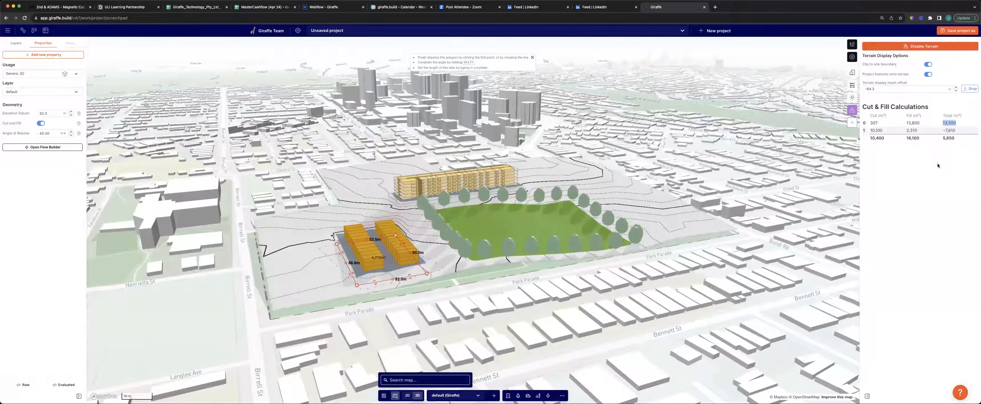
pyautogui.click(869, 124)
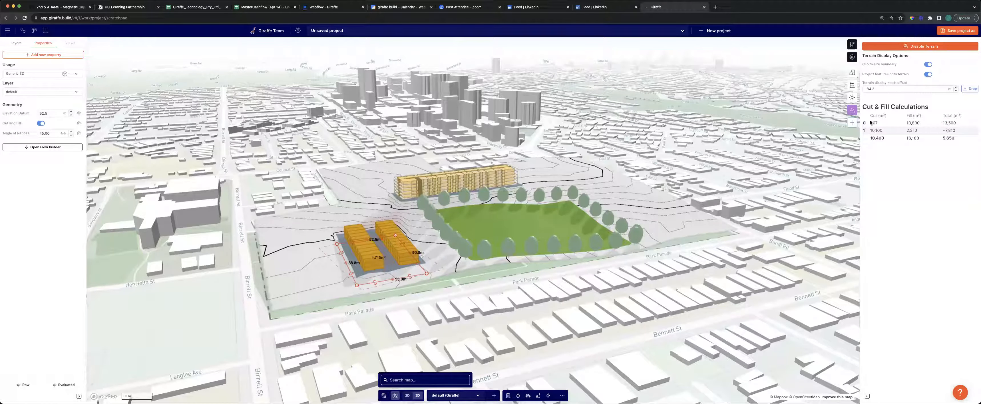
pyautogui.moveTo(905, 125); pyautogui.dragTo(931, 126)
pyautogui.moveTo(928, 125); pyautogui.dragTo(912, 123)
pyautogui.doubleClick(954, 131)
pyautogui.moveTo(944, 130); pyautogui.dragTo(956, 131)
pyautogui.doubleClick(947, 137)
# Step: Shift the townhome pad toward Birrell St and move both rows of townhomes back onto it
pyautogui.moveTo(383, 256); pyautogui.dragTo(356, 264)
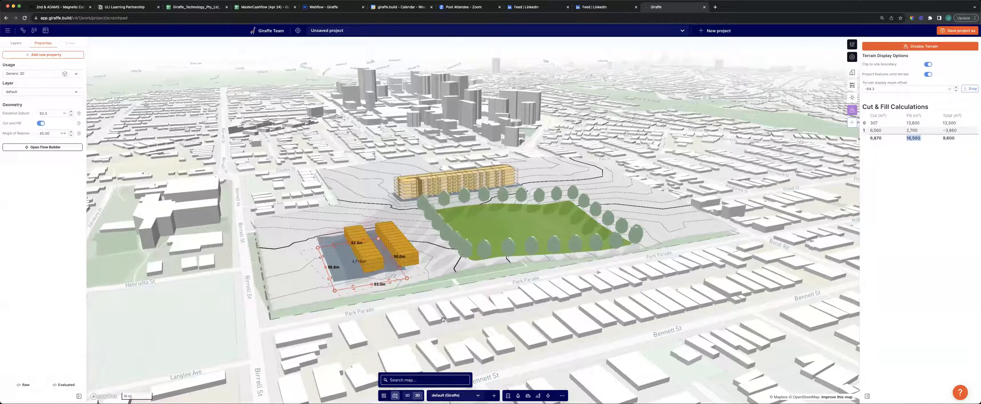
pyautogui.moveTo(453, 327); pyautogui.dragTo(411, 262)
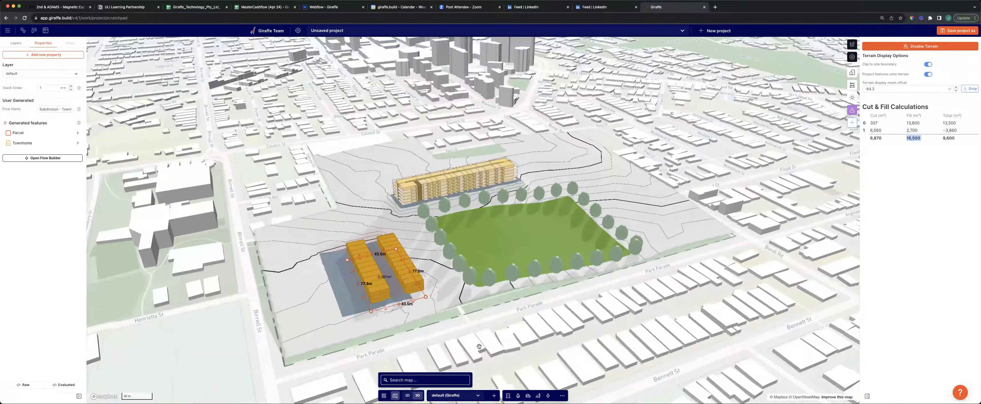
pyautogui.click(497, 344)
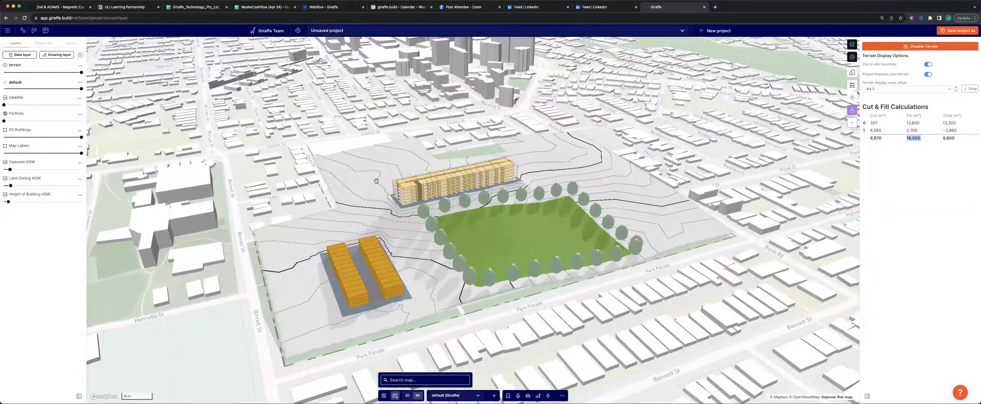
pyautogui.moveTo(377, 181); pyautogui.dragTo(359, 259, button='right')
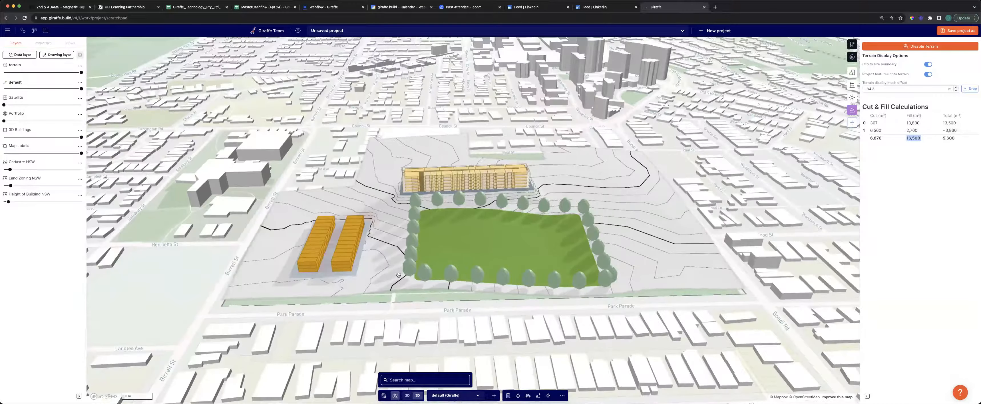
pyautogui.moveTo(390, 281); pyautogui.dragTo(425, 263, button='right')
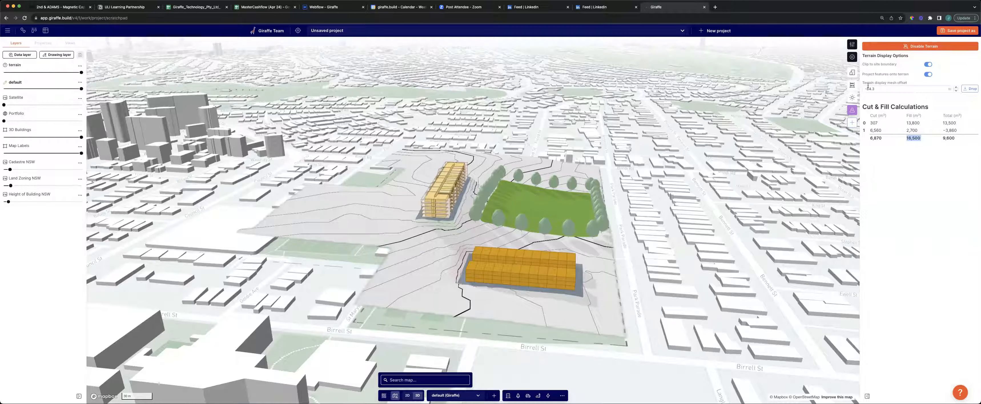
# Step: Set up the project's Giraffe Analytics from the Metric Template
pyautogui.click(853, 84)
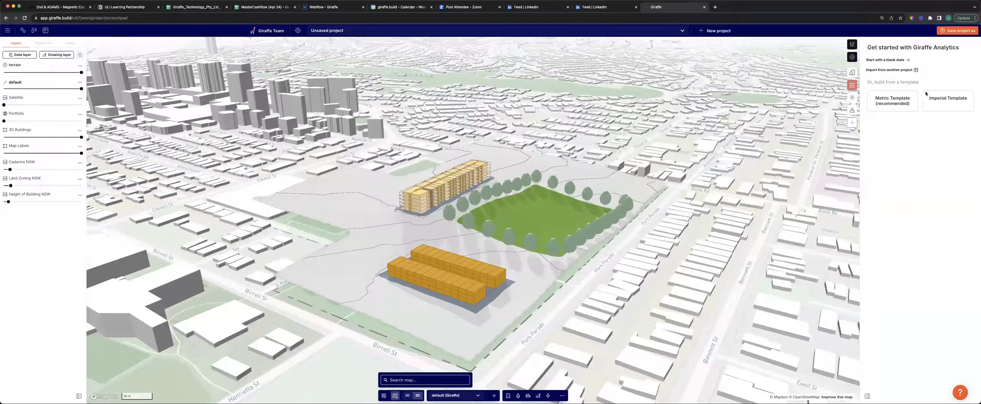
pyautogui.click(934, 95)
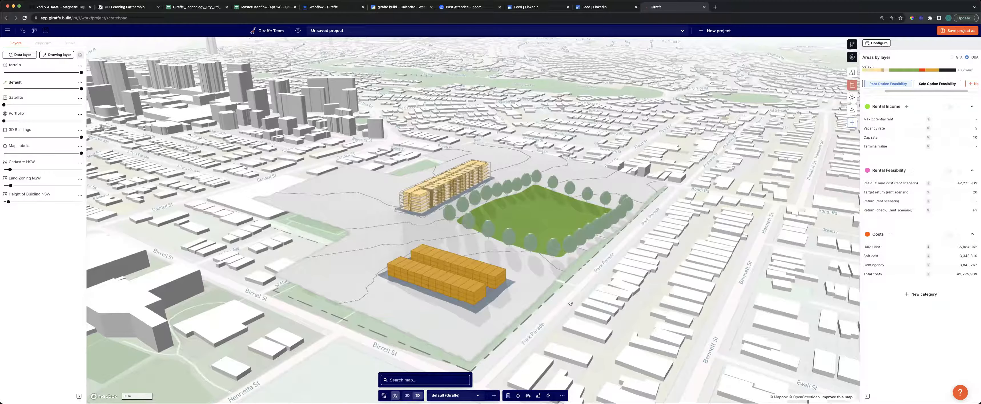
pyautogui.scroll(2, 569, 302)
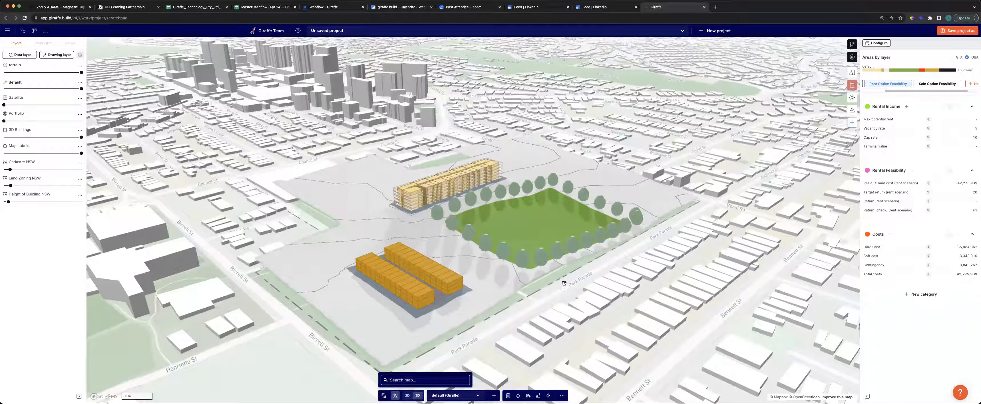
pyautogui.scroll(-1, 560, 306)
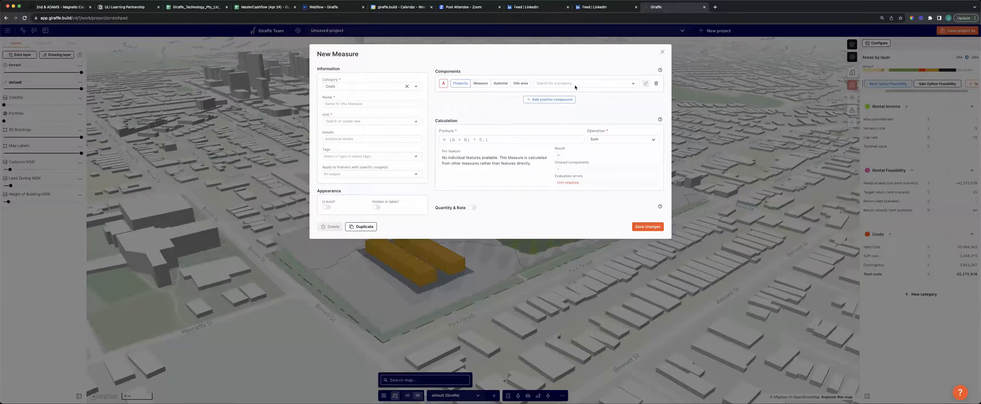
# Step: Base a new measure in the Costs category on the cut property, with A as its formula
pyautogui.click(583, 88)
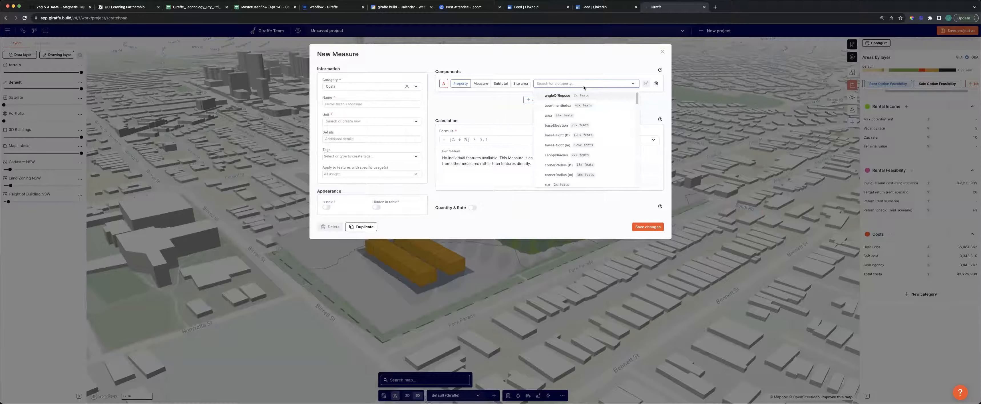
pyautogui.write('cut')
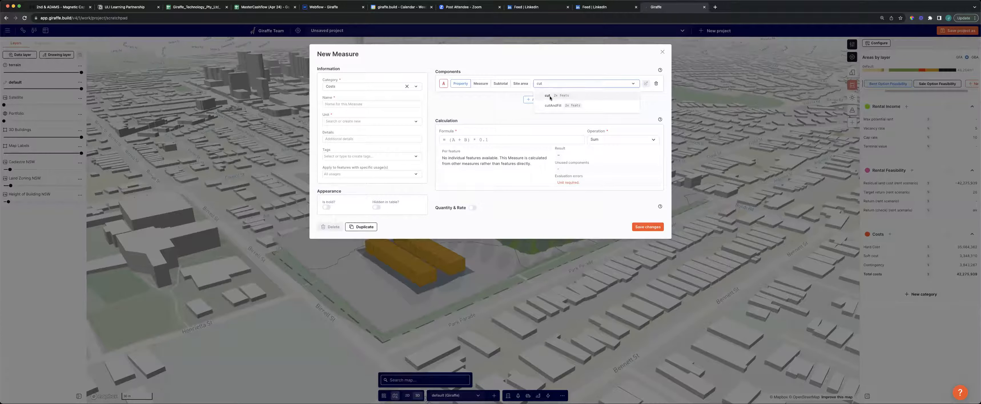
pyautogui.press('Return')
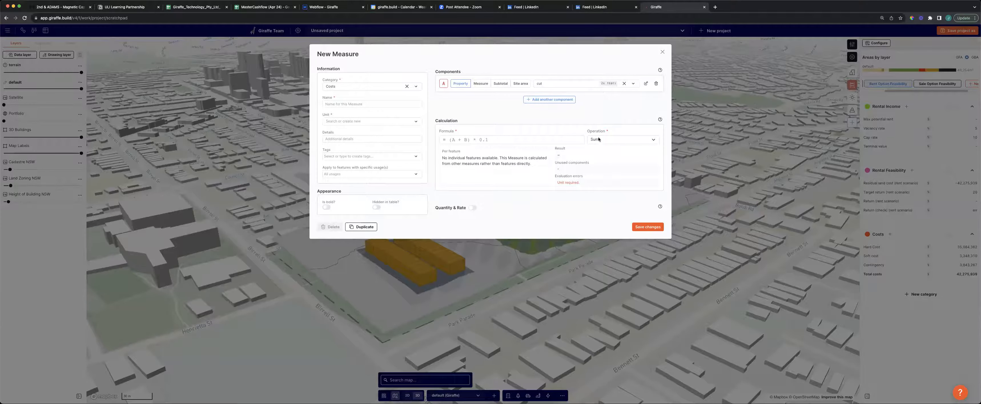
pyautogui.click(457, 140)
pyautogui.write('A')
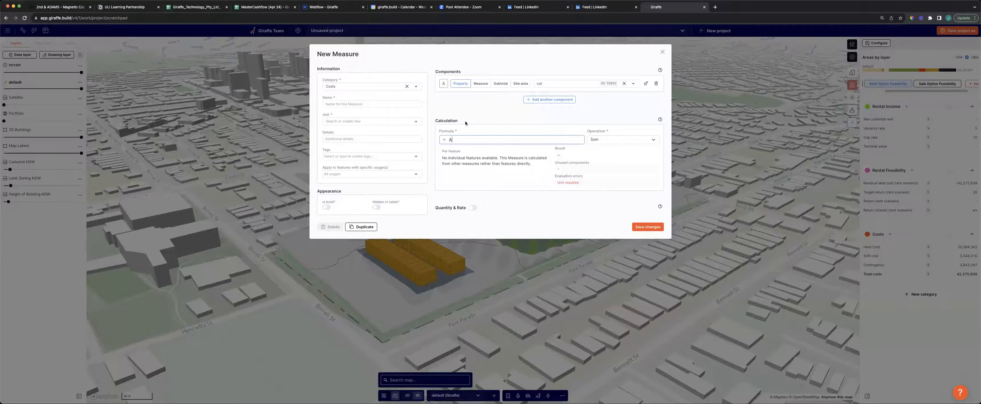
# Step: Name the new measure Total Cut Volume and set its unit to Cubic Metres
pyautogui.click(379, 105)
pyautogui.write('Total')
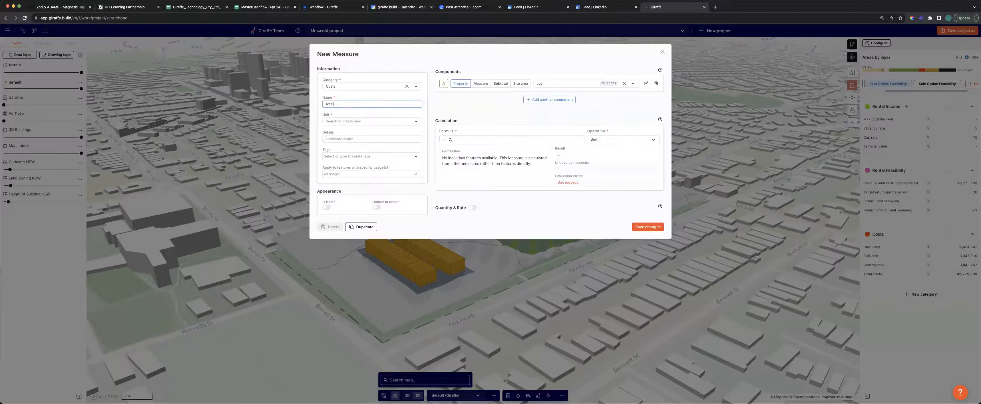
pyautogui.write(' Cut Volume')
pyautogui.click(351, 121)
pyautogui.click(350, 213)
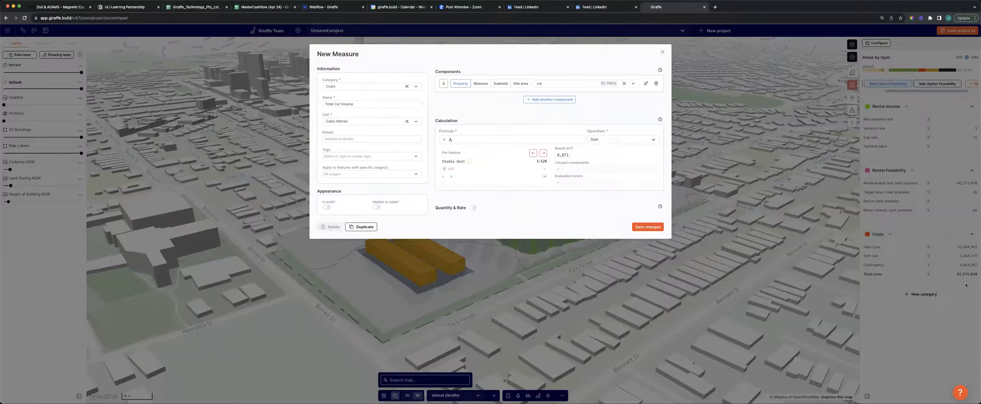
# Step: Create a Cut & Fill analytics category and move the Total Cut Volume measure into it
pyautogui.click(941, 303)
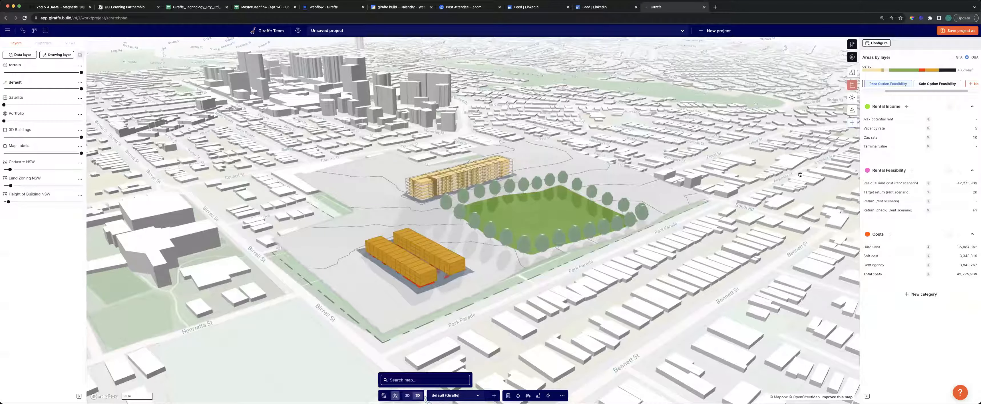
pyautogui.click(922, 304)
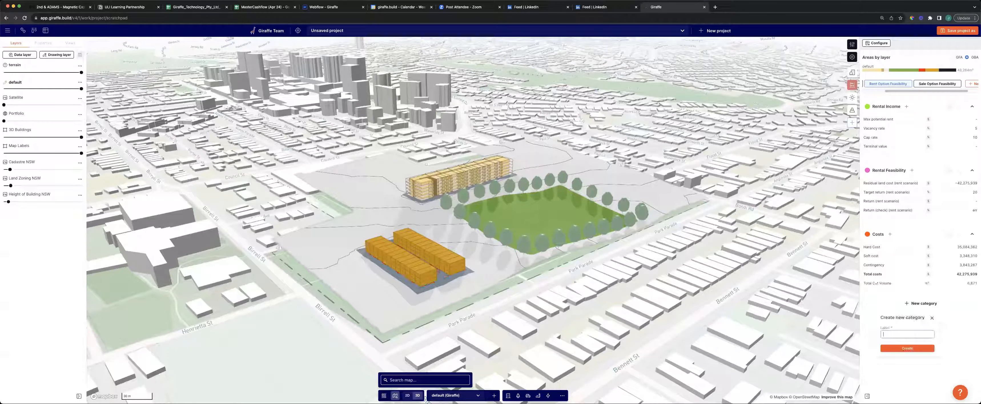
pyautogui.write('Cut & Fill')
pyautogui.press('Return')
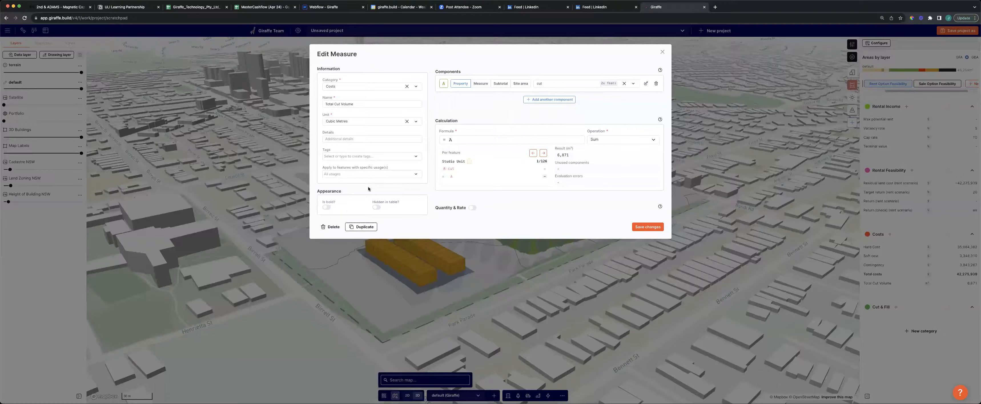
pyautogui.click(364, 86)
pyautogui.click(350, 188)
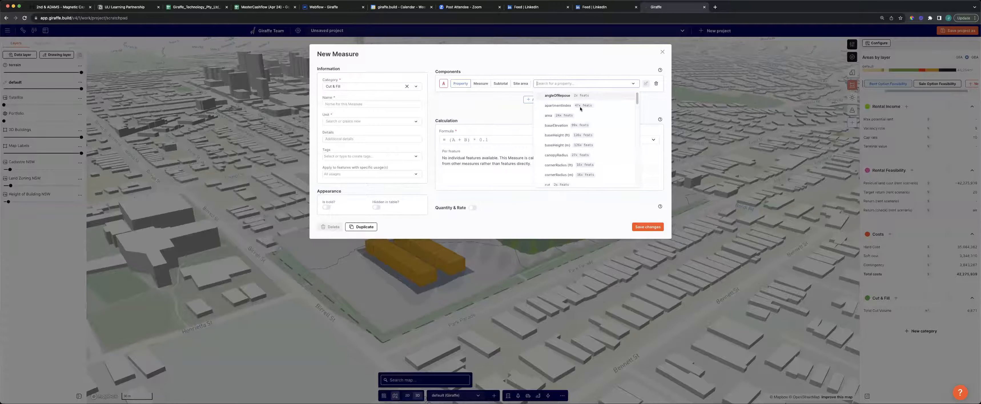
# Step: Create a Total Fill Volume measure under Cut & Fill from the fill property, with formula A and unit Cubic Metres
pyautogui.click(580, 108)
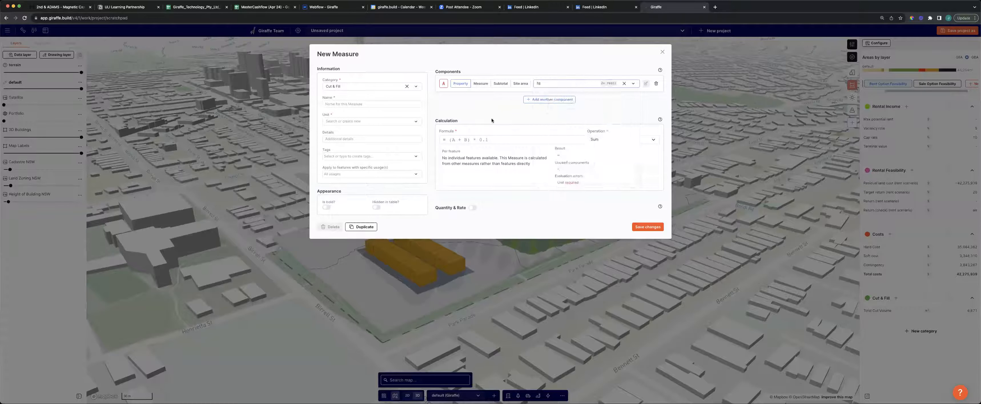
pyautogui.click(368, 101)
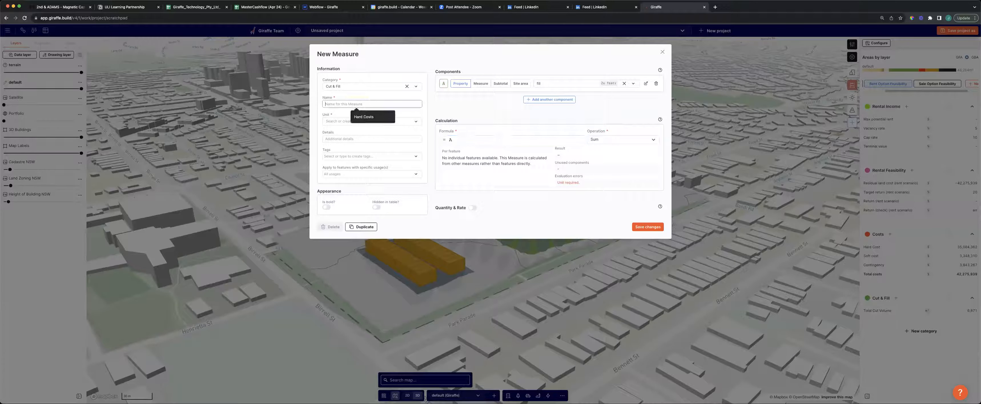
pyautogui.write('Total Fill Volume')
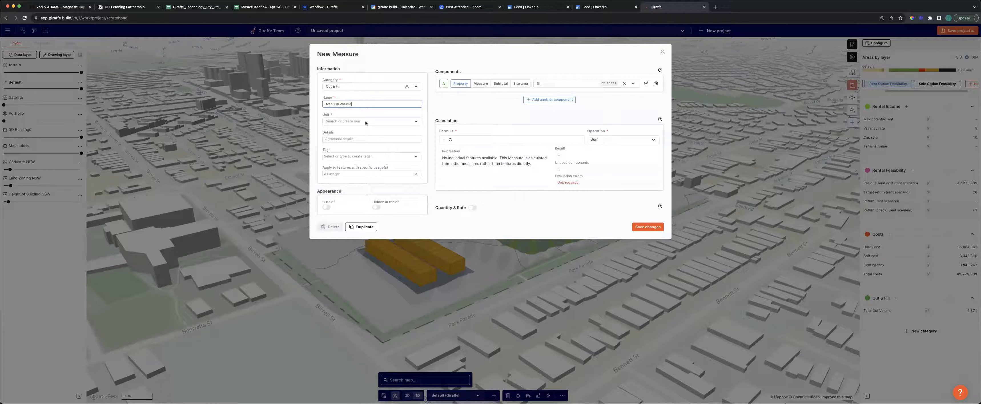
pyautogui.press('Tab')
pyautogui.press('Down')
pyautogui.press('Down')
pyautogui.press('Down')
pyautogui.press('Return')
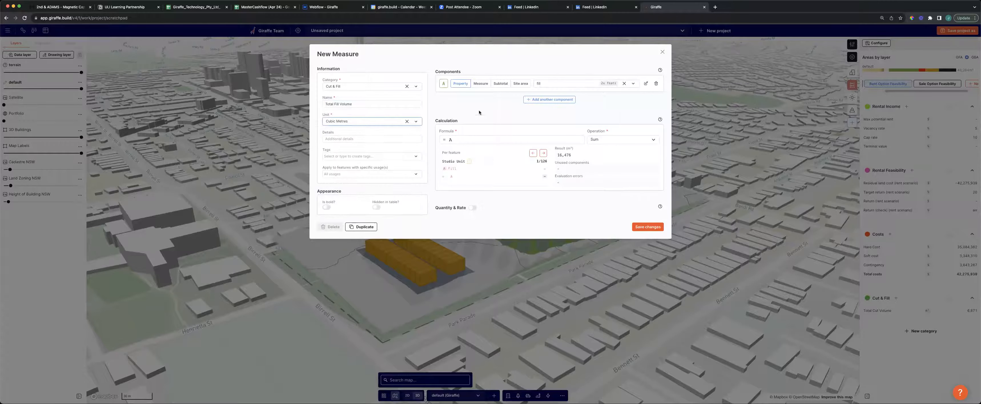
pyautogui.click(494, 157)
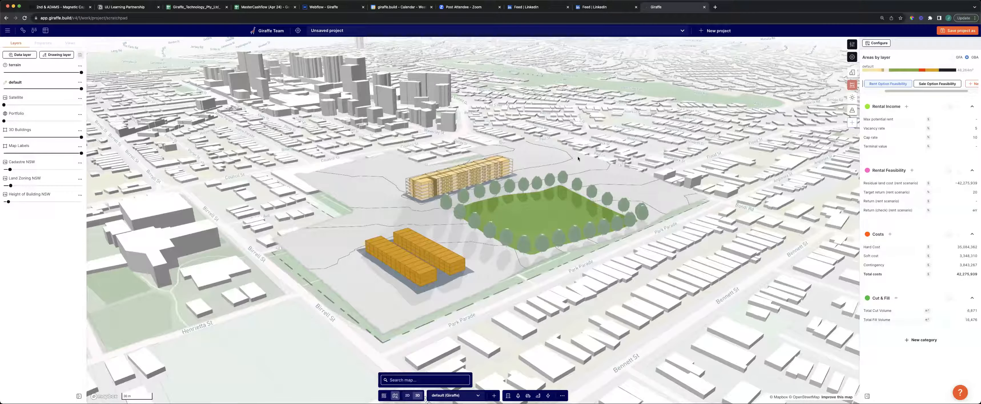
pyautogui.click(896, 298)
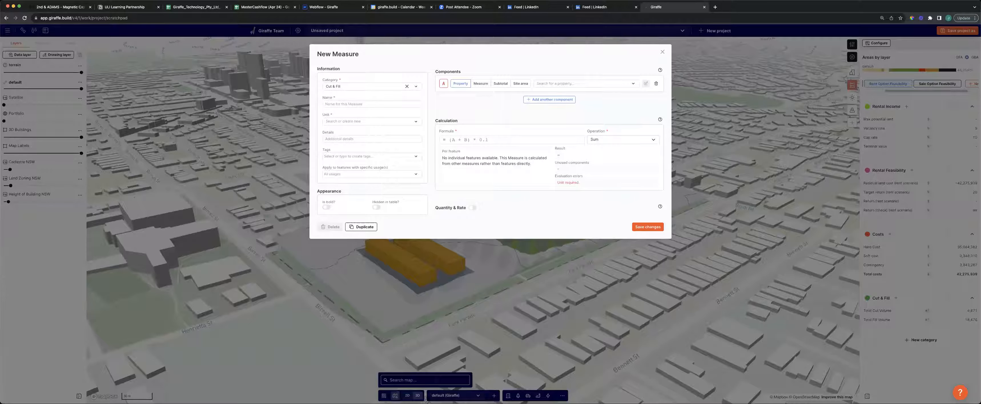
pyautogui.write('cut')
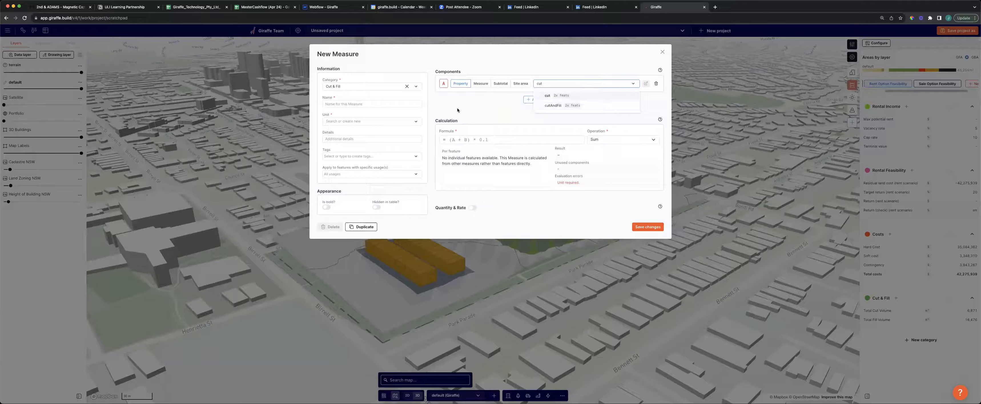
pyautogui.click(605, 95)
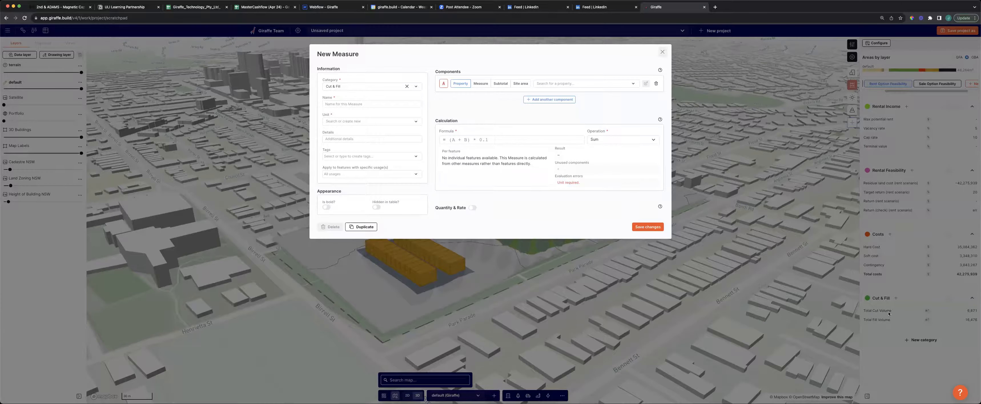
pyautogui.click(890, 371)
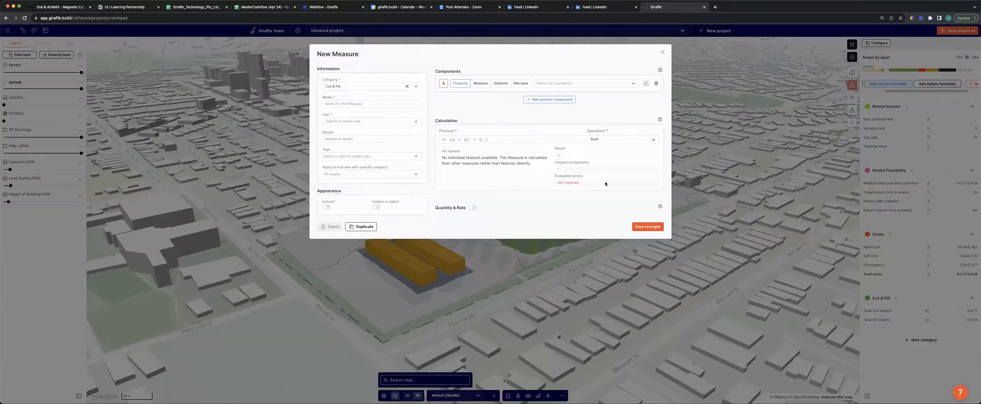
# Step: Add the Total Fill Volume and Total Cut Volume measures as components A and B of a new Cut & Fill measure
pyautogui.click(480, 83)
pyautogui.click(583, 83)
pyautogui.write('c')
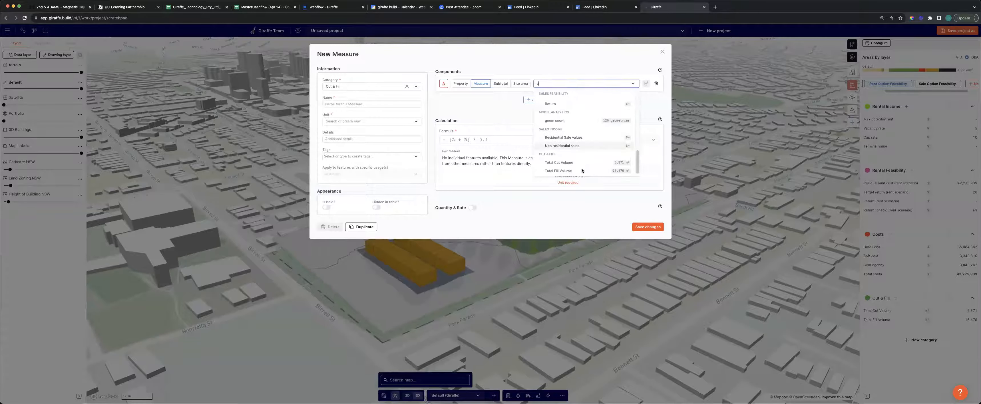
pyautogui.click(581, 170)
pyautogui.click(565, 100)
pyautogui.click(571, 102)
pyautogui.scroll(-5, 576, 177)
pyautogui.scroll(-3, 576, 177)
pyautogui.click(575, 175)
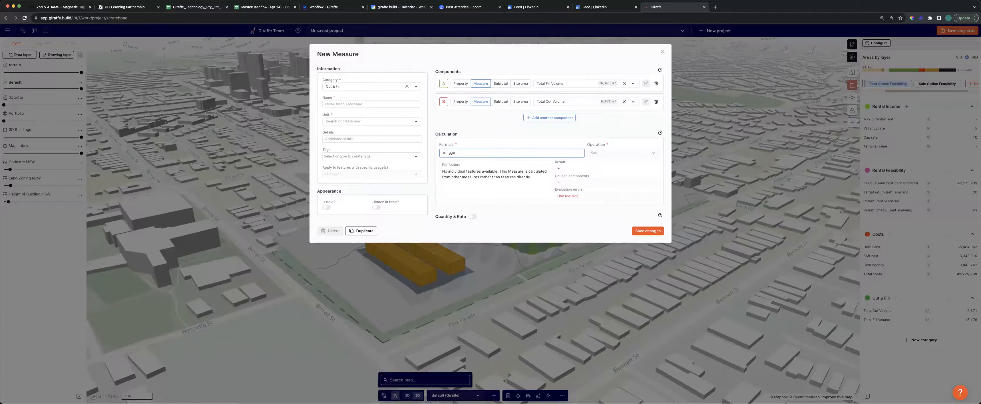
# Step: Set the new measure's formula to (A-B)*5
pyautogui.write('A-')
pyautogui.write('(A-B')
pyautogui.write(')')
pyautogui.click(542, 163)
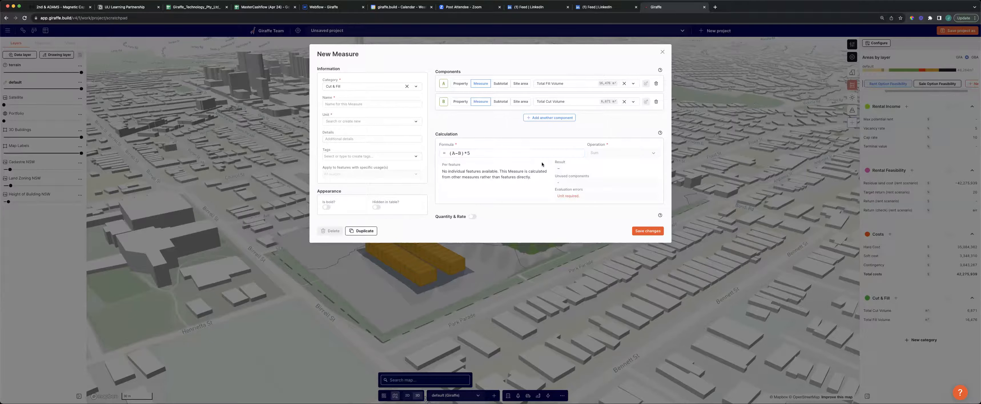
# Step: Name the measure Cut & Fill Cost Estimate, set its unit to Currency and save it
pyautogui.click(351, 104)
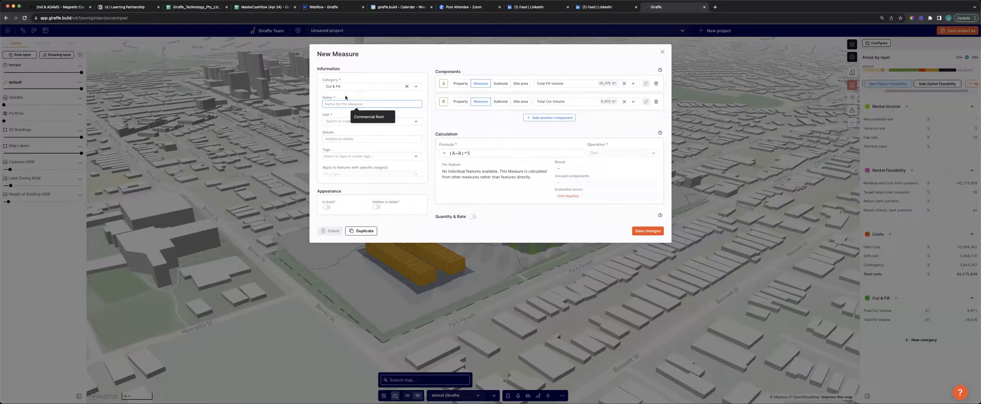
pyautogui.write('Cut & Fill Cost')
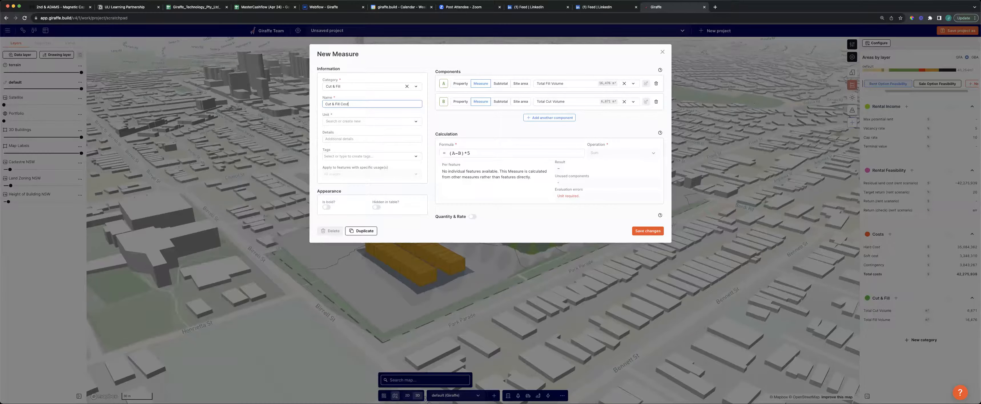
pyautogui.write(' Estimate')
pyautogui.press('Tab')
pyautogui.click(362, 157)
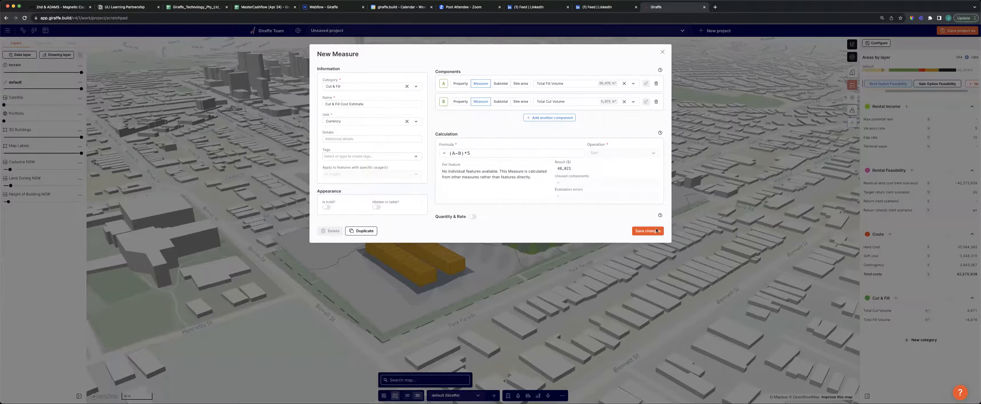
# Step: Add Cut & Fill Cost Estimate as component D of the Total costs measure, extend its formula to A+B+C+D and save
pyautogui.click(960, 319)
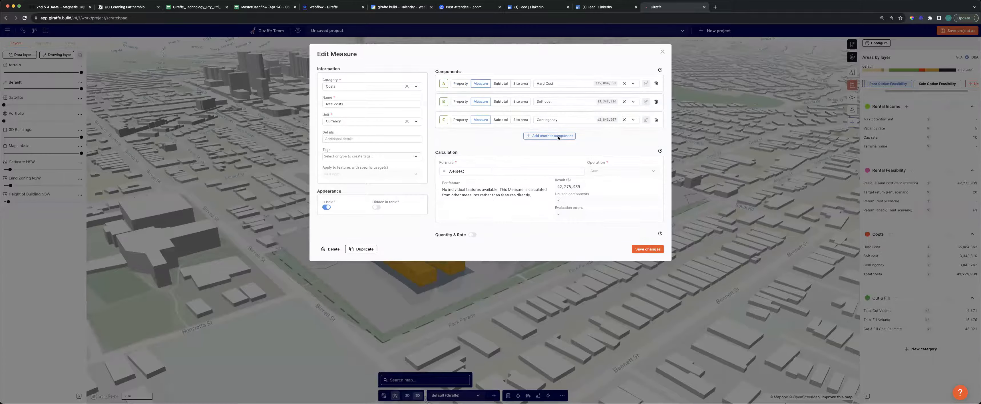
pyautogui.click(558, 136)
pyautogui.scroll(-5, 610, 213)
pyautogui.press('Return')
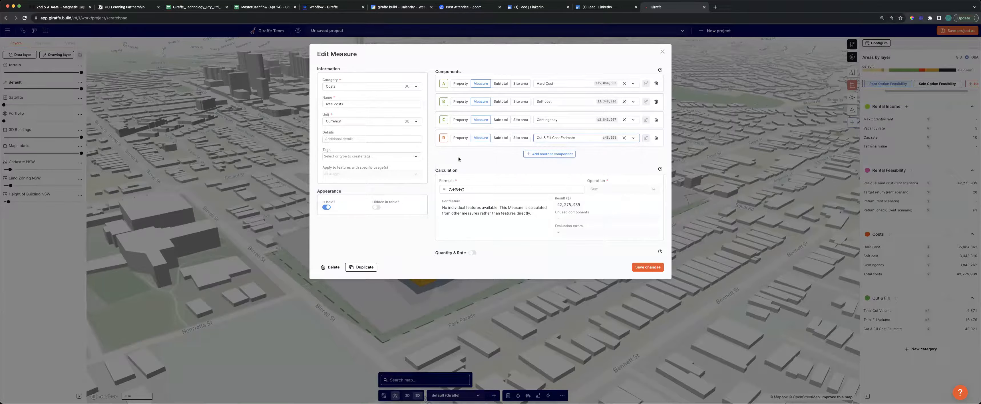
pyautogui.click(463, 191)
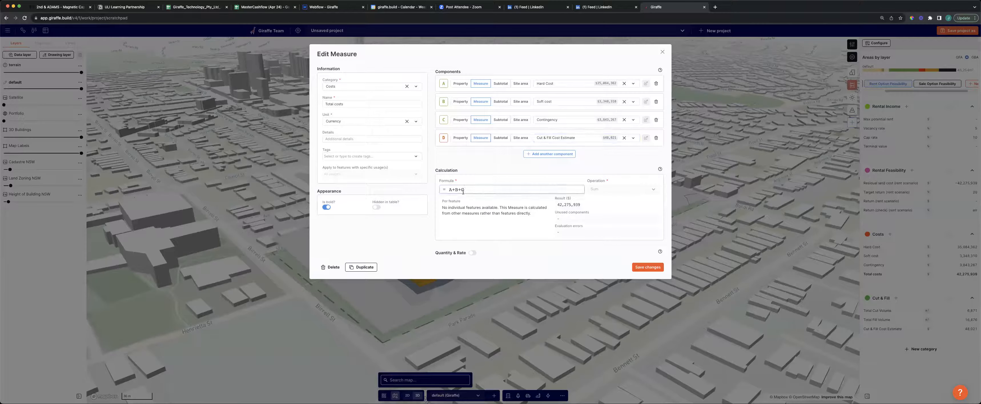
pyautogui.write('+D')
pyautogui.click(647, 267)
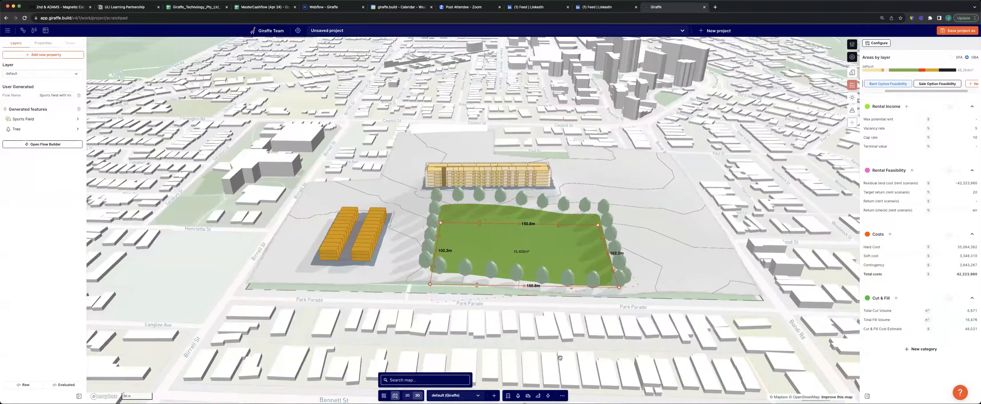
# Step: In plan view, draw a four-sided terrain pad around the sports field and its trees, about 123 m by 185 m
pyautogui.click(562, 345)
pyautogui.click(407, 396)
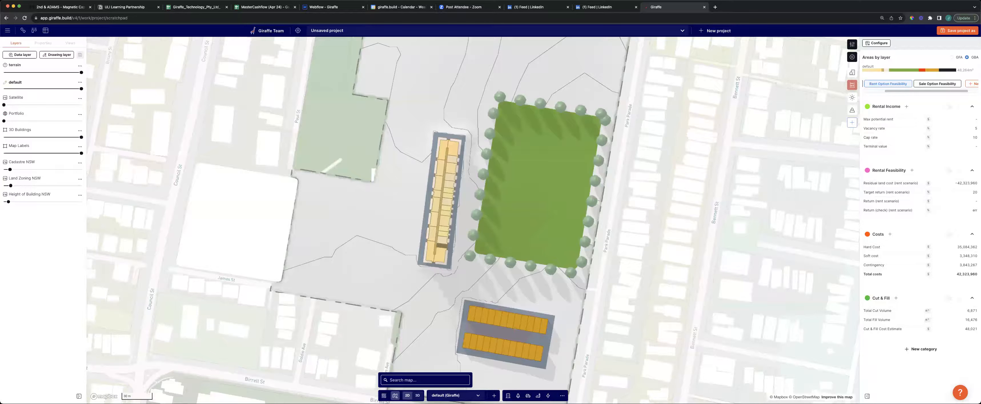
pyautogui.click(537, 396)
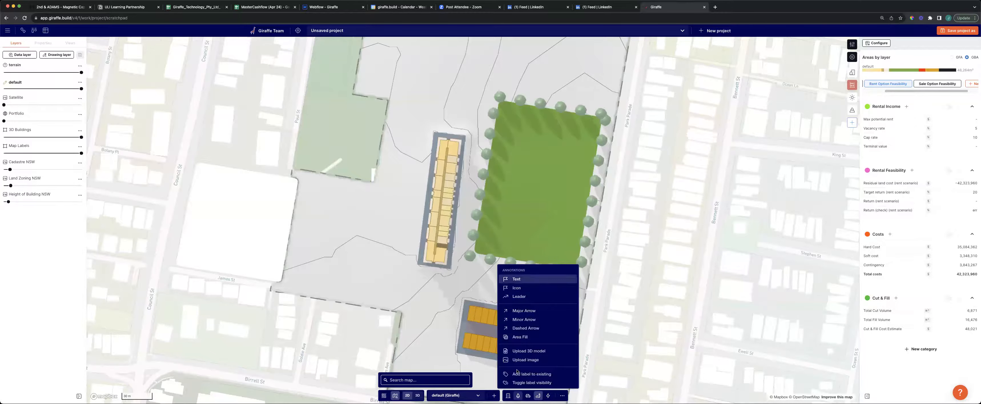
pyautogui.click(518, 396)
pyautogui.click(518, 364)
pyautogui.click(459, 265)
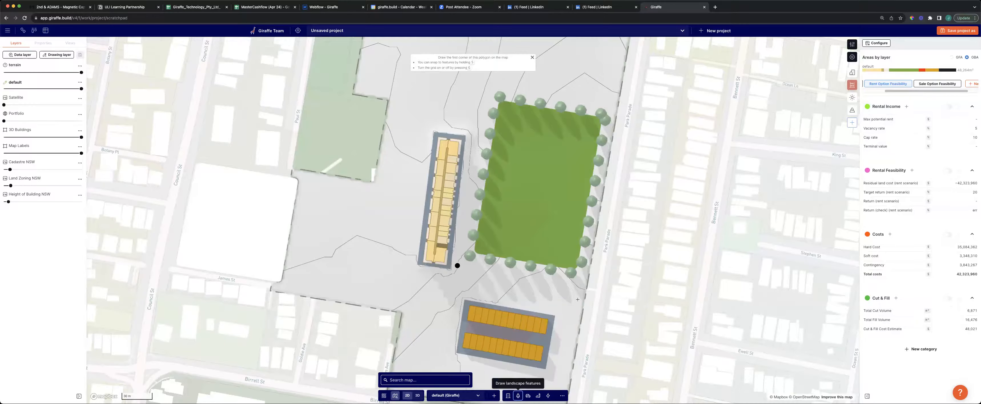
pyautogui.click(579, 293)
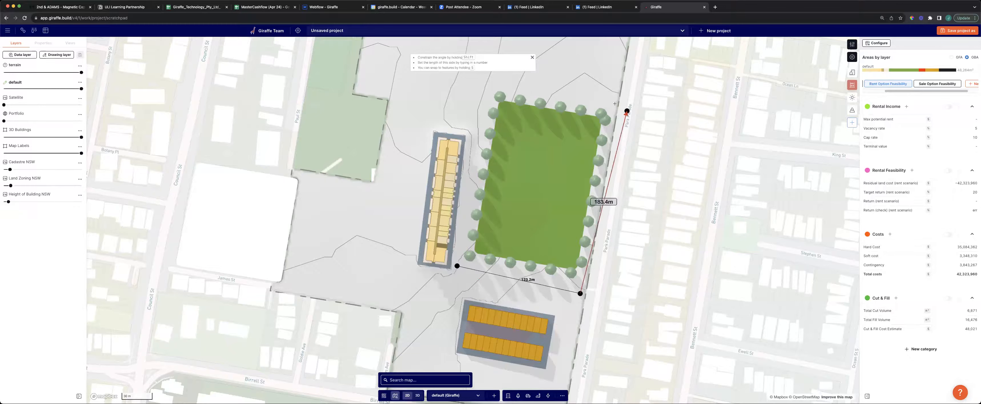
pyautogui.click(613, 104)
pyautogui.click(490, 82)
pyautogui.click(457, 266)
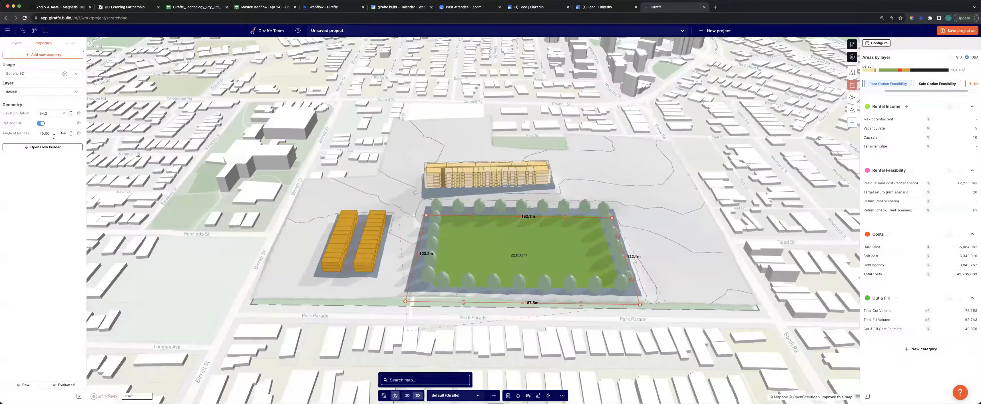
# Step: Set the sports field pad's elevation datum to 121.1 m
pyautogui.click(79, 113)
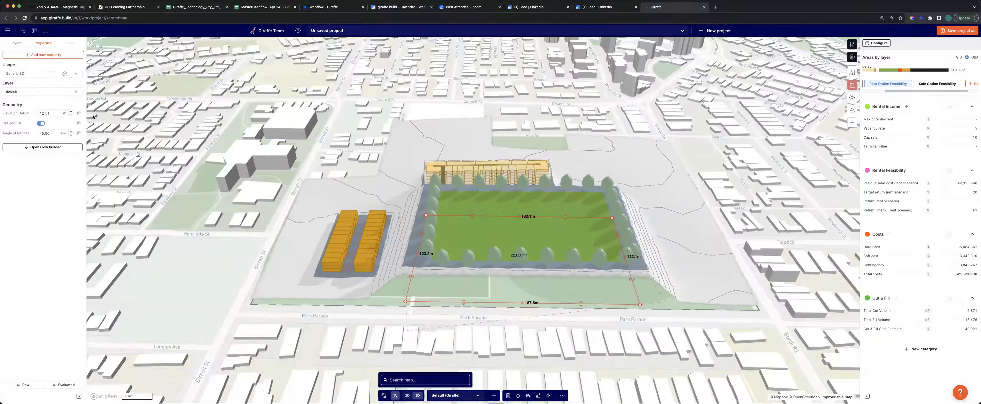
pyautogui.click(448, 330)
pyautogui.moveTo(467, 322); pyautogui.dragTo(476, 321, button='right')
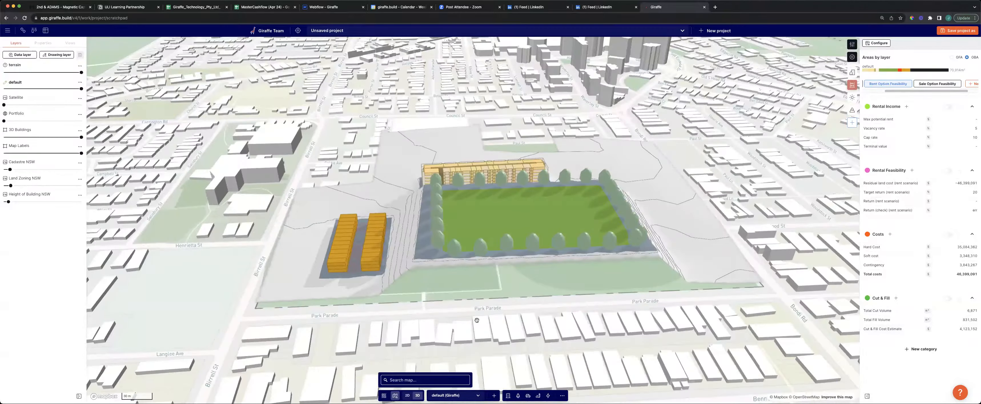
# Step: Select the pad under the sports field and lower its elevation datum
pyautogui.moveTo(438, 191); pyautogui.dragTo(517, 198, button='right')
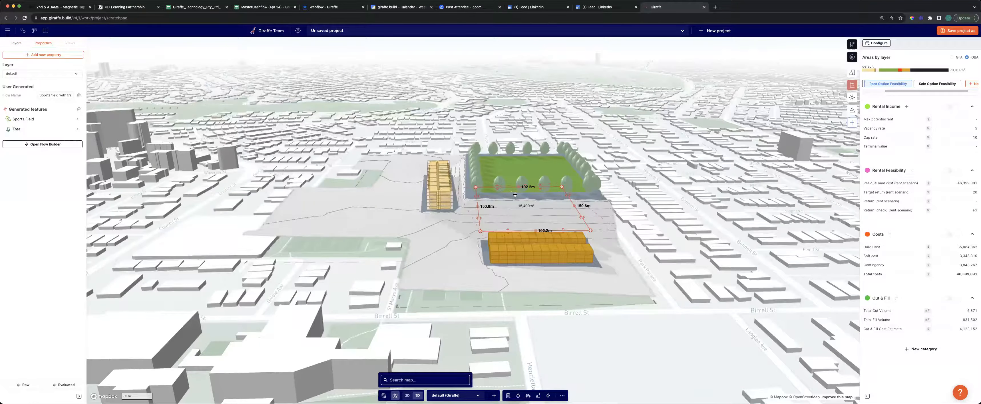
pyautogui.click(513, 192)
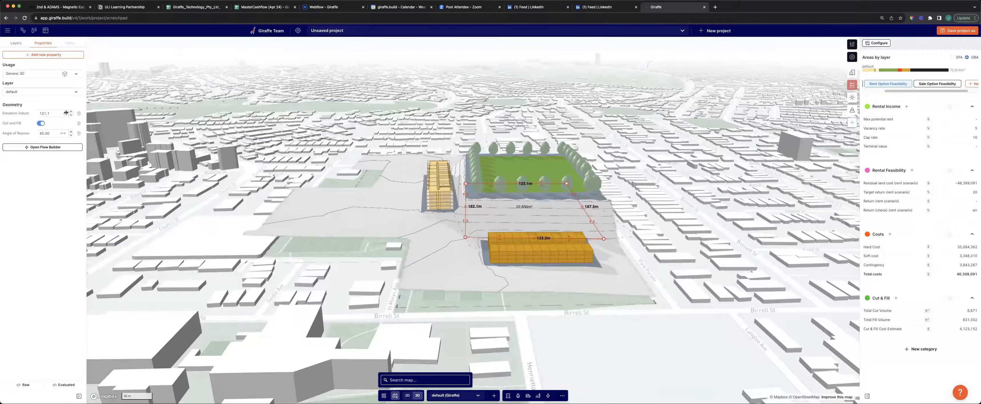
pyautogui.moveTo(58, 114); pyautogui.dragTo(56, 116)
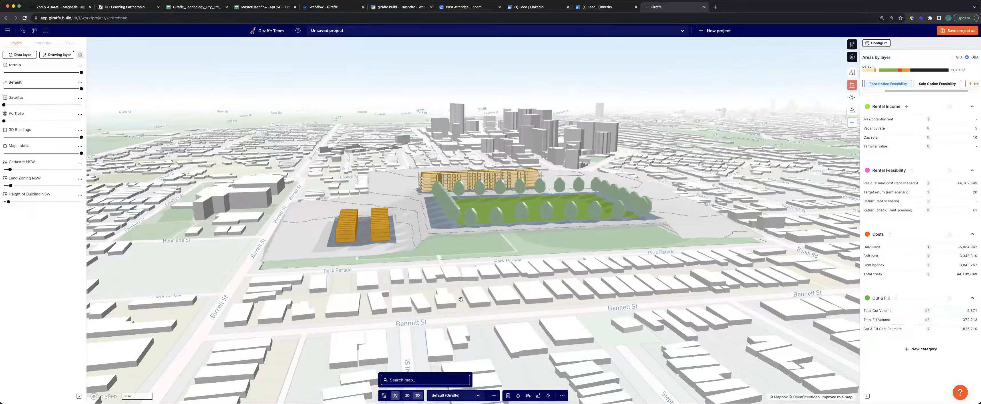
# Step: Examine the graded site, its pads and slopes, from several angles and within the surrounding neighbourhood
pyautogui.hotkey('shift', 'Right')
pyautogui.hotkey('shift', 'Right')
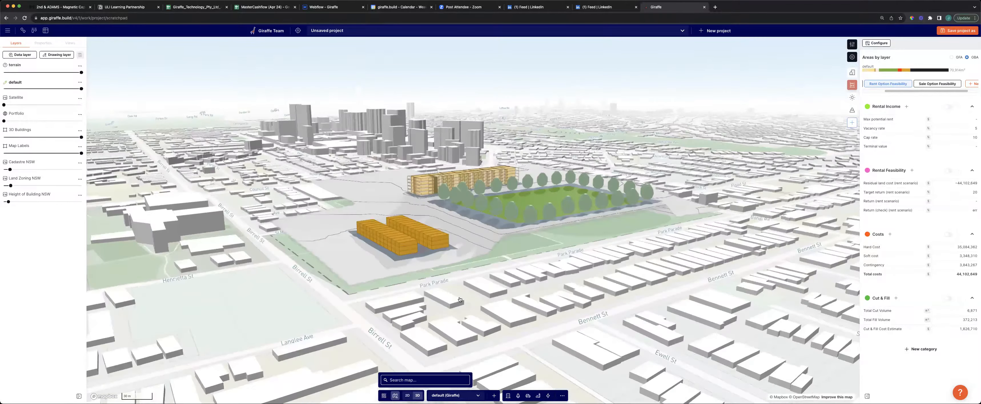
pyautogui.hotkey('shift', 'Right')
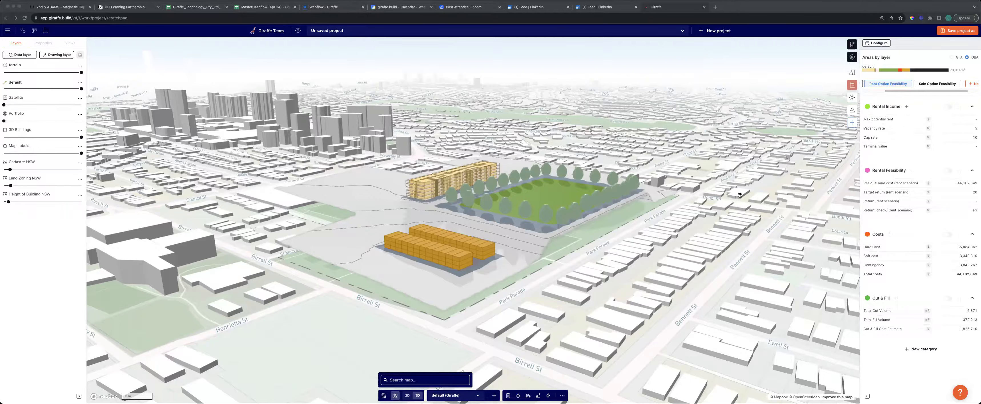
pyautogui.moveTo(719, 221); pyautogui.dragTo(631, 270, button='right')
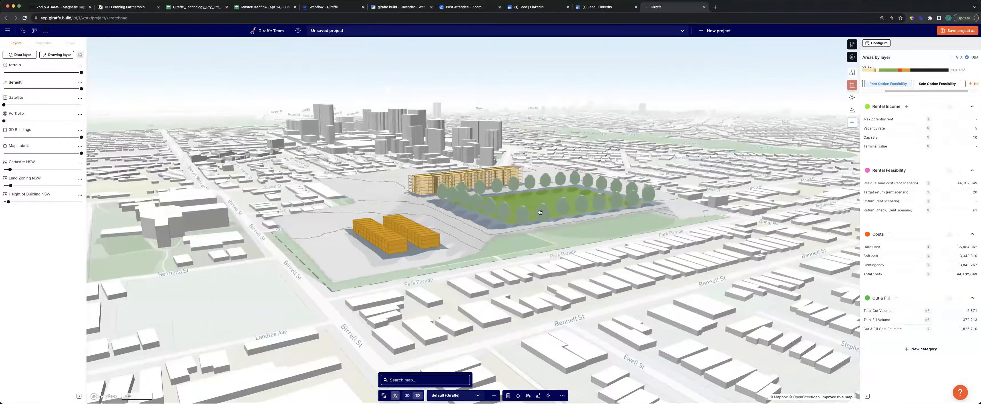
pyautogui.scroll(-5, 539, 212)
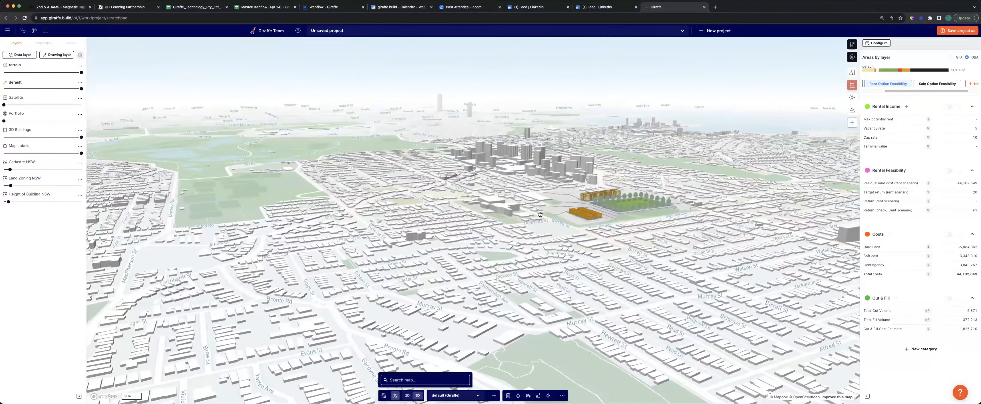
pyautogui.moveTo(569, 230); pyautogui.dragTo(576, 226, button='right')
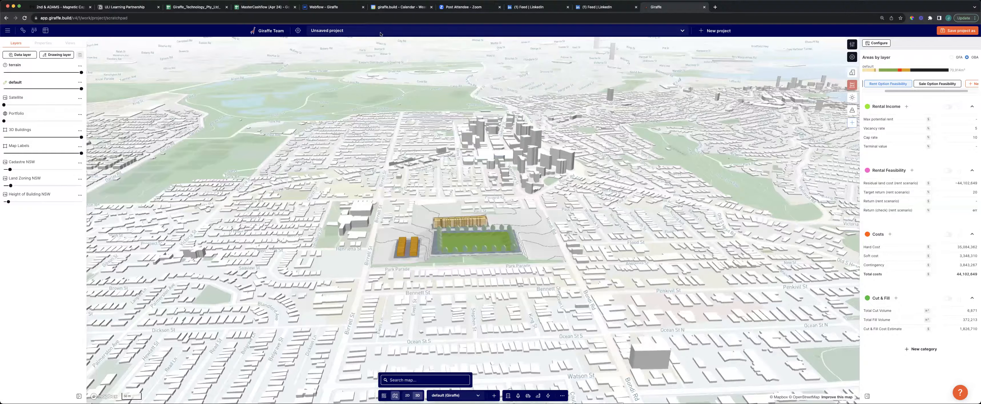
pyautogui.moveTo(306, 73); pyautogui.dragTo(422, 89, button='right')
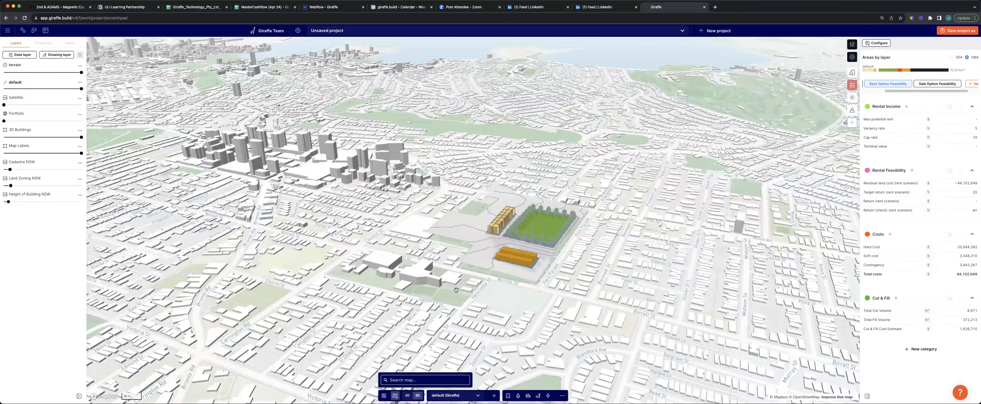
pyautogui.moveTo(457, 291); pyautogui.dragTo(406, 254, button='right')
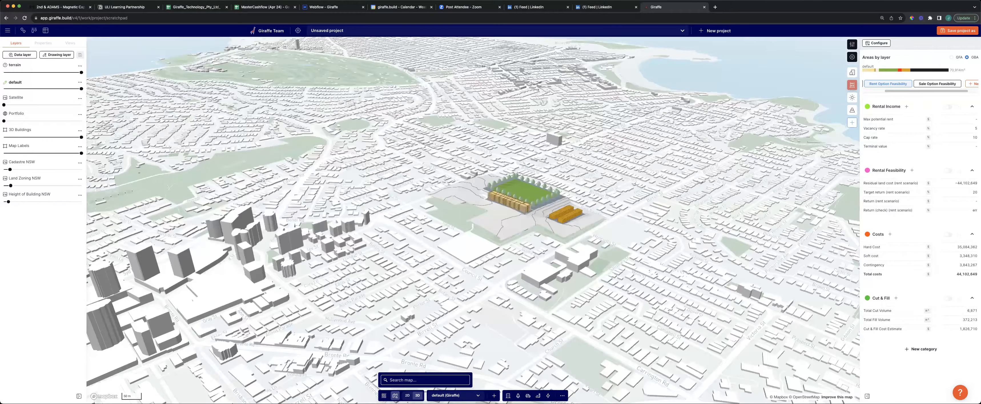